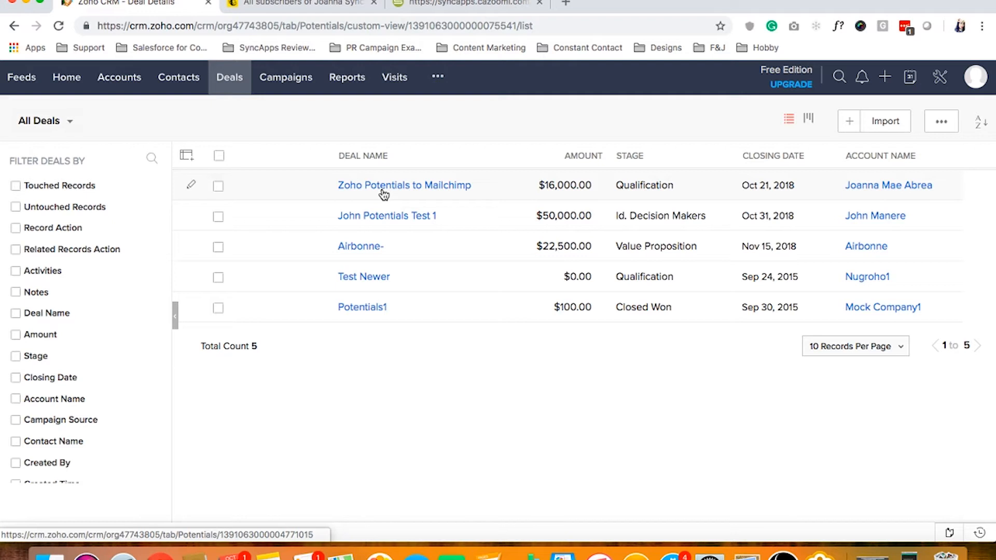
Switch to the SyncApps sync profile, review its Zoho CRM settings and open the help note for Retrieve Contact/Account Potentials.
{"action": "left_click", "coordinate": [457, 5]}
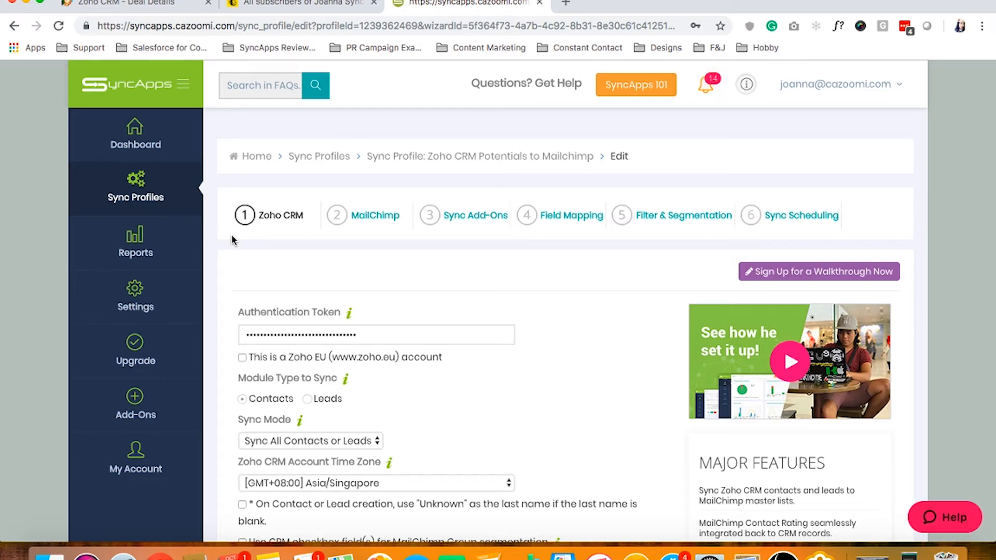
{"action": "scroll", "coordinate": [233, 309], "scroll_direction": "down", "scroll_amount": 1}
{"action": "scroll", "coordinate": [232, 310], "scroll_direction": "down", "scroll_amount": 2}
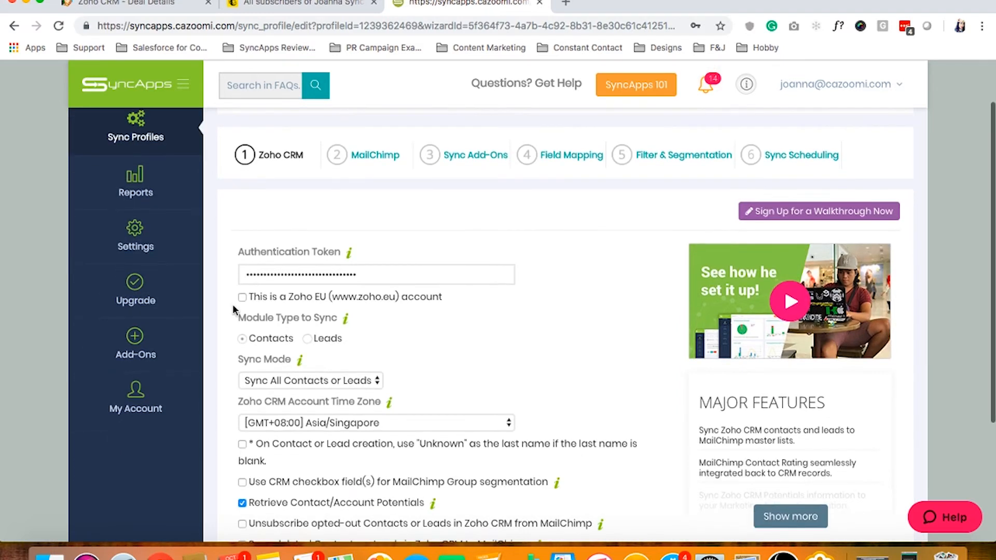
{"action": "scroll", "coordinate": [233, 309], "scroll_direction": "down", "scroll_amount": 1}
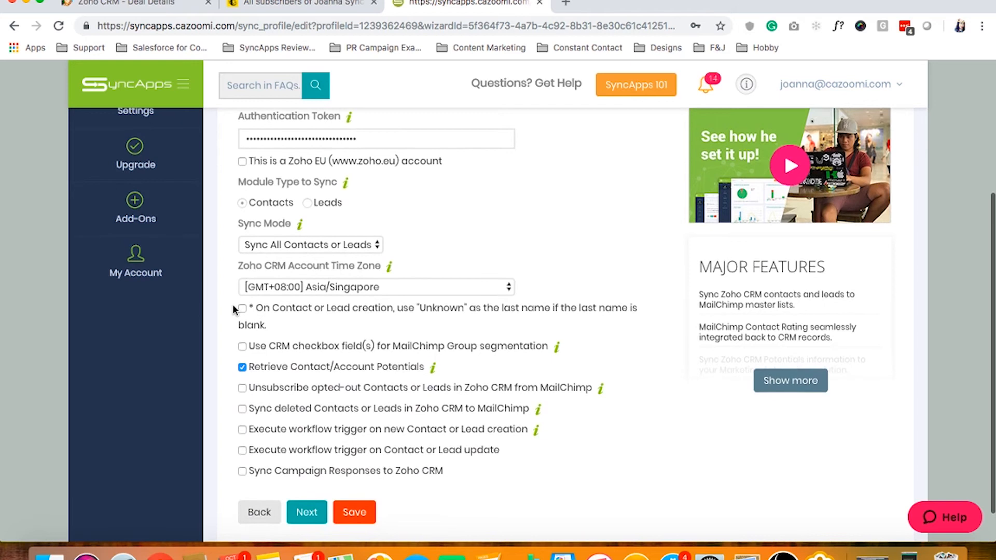
{"action": "scroll", "coordinate": [233, 310], "scroll_direction": "down", "scroll_amount": 1}
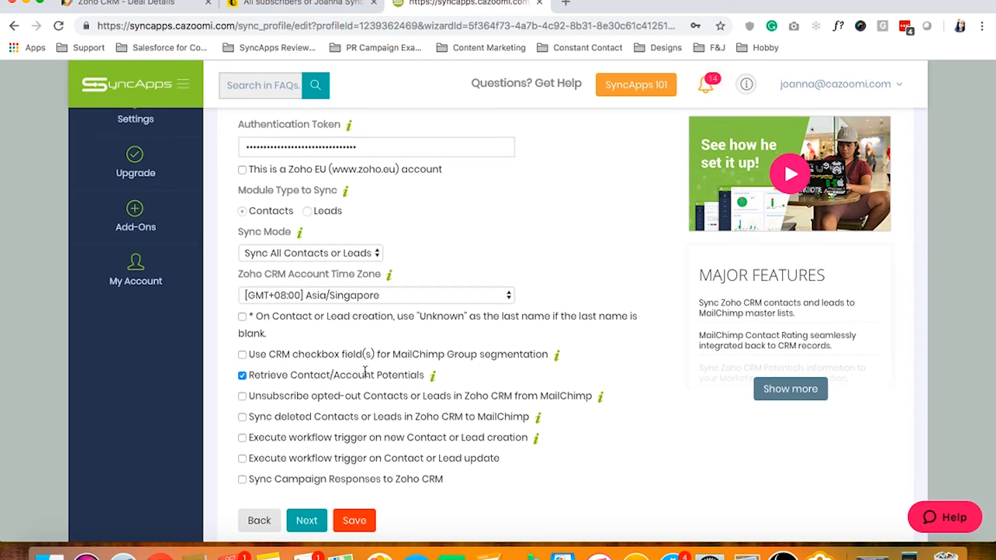
{"action": "left_click", "coordinate": [432, 377]}
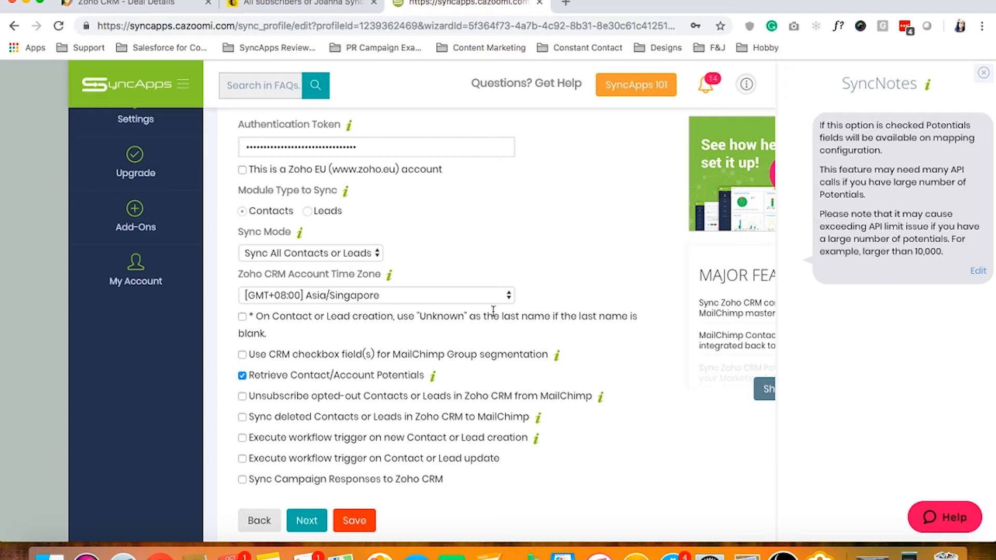
Proceed to the MailChimp configuration step of the sync profile and dismiss the password-saving prompts.
{"action": "left_click", "coordinate": [310, 527]}
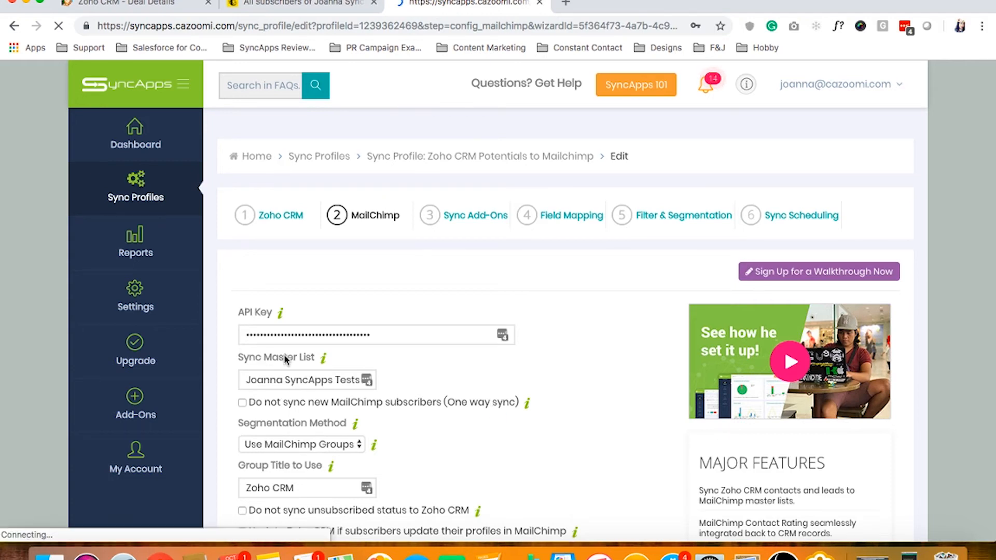
{"action": "left_click", "coordinate": [721, 46]}
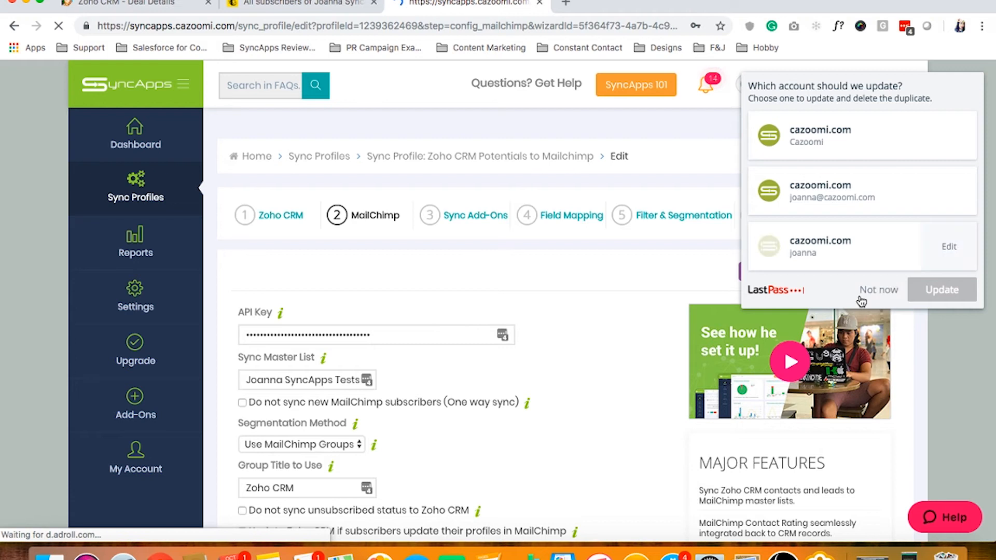
{"action": "left_click", "coordinate": [860, 290]}
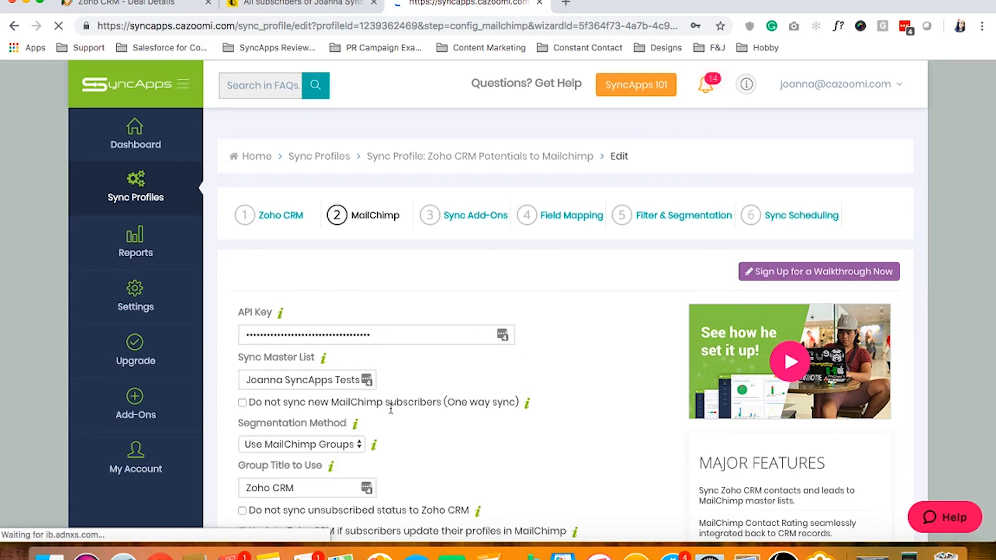
Review the help note for Group Title to Use and the available Segmentation Method options, keeping Use MailChimp Groups and the group title.
{"action": "scroll", "coordinate": [391, 409], "scroll_direction": "down", "scroll_amount": 1}
{"action": "scroll", "coordinate": [390, 409], "scroll_direction": "down", "scroll_amount": 2}
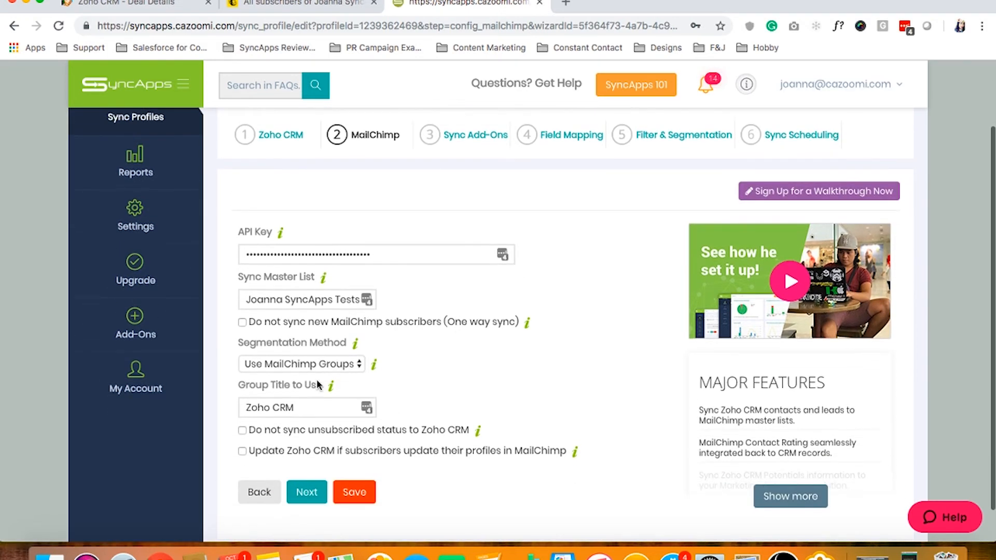
{"action": "left_click", "coordinate": [330, 385]}
{"action": "left_click", "coordinate": [305, 364]}
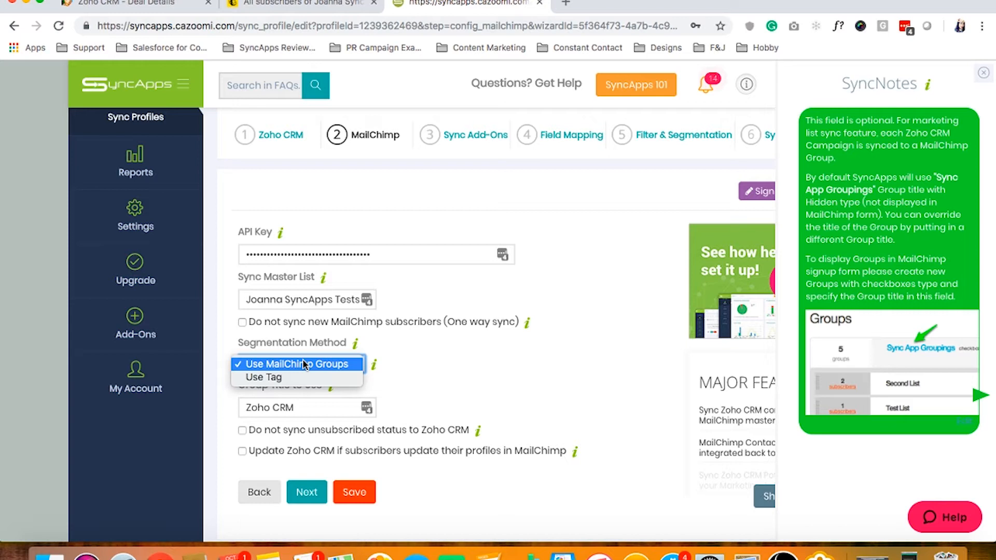
{"action": "left_click", "coordinate": [400, 364]}
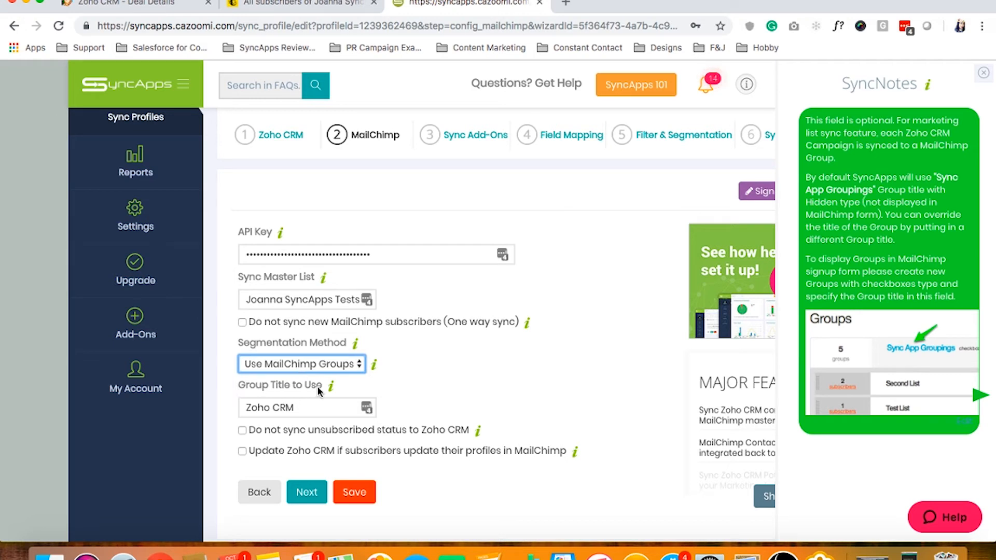
{"action": "left_click", "coordinate": [299, 408]}
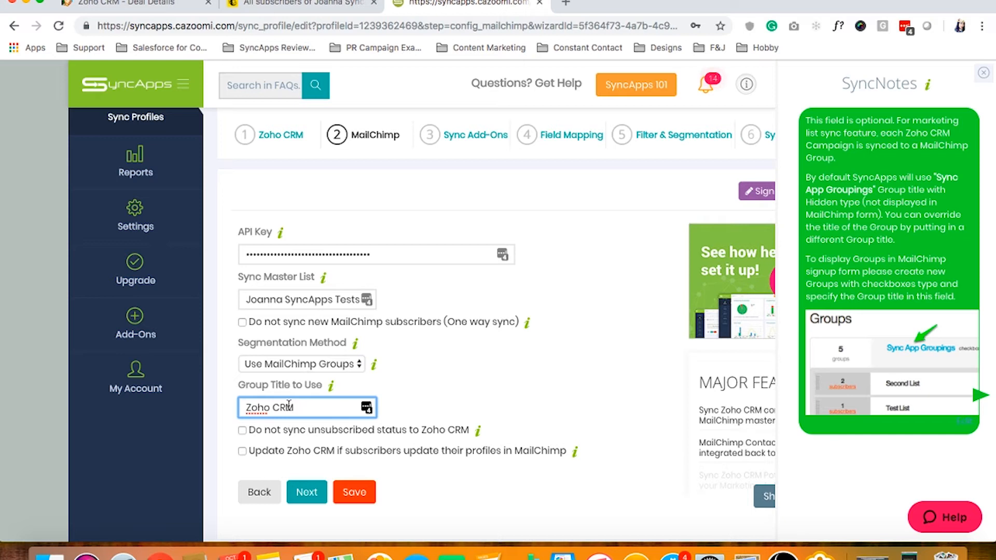
{"action": "left_click", "coordinate": [427, 370]}
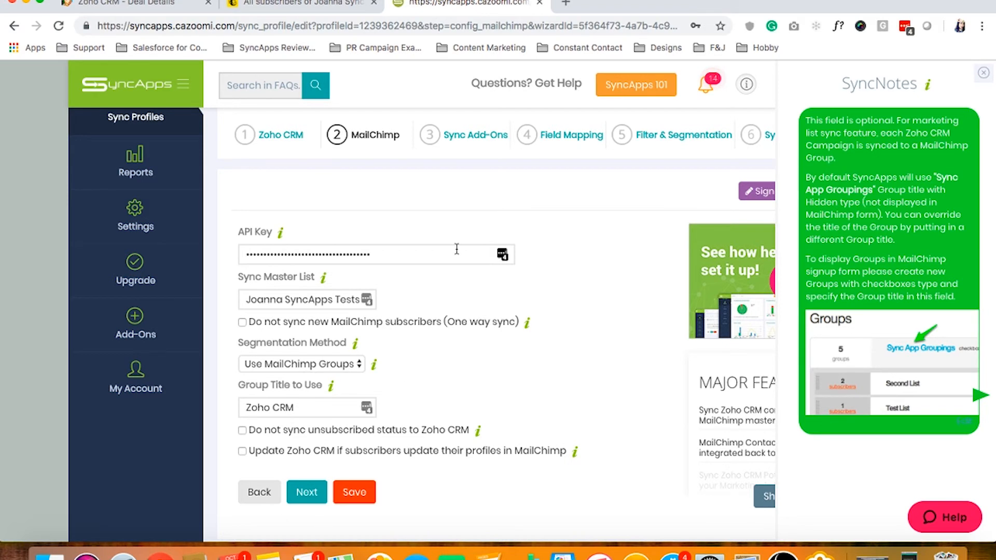
Advance through Sync Add-Ons to the Field Mapping step, dismissing the password update prompt on the way.
{"action": "left_click", "coordinate": [307, 492]}
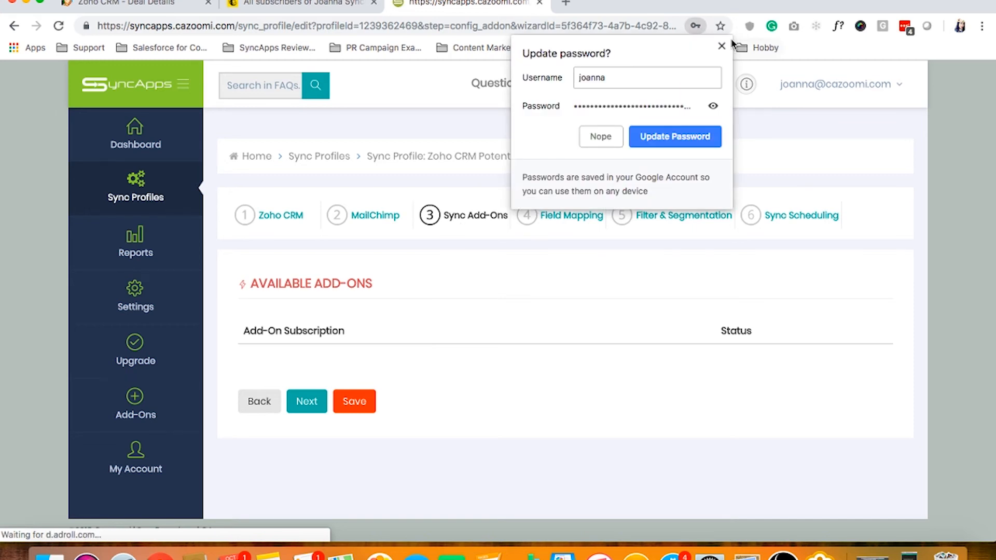
{"action": "left_click", "coordinate": [719, 42]}
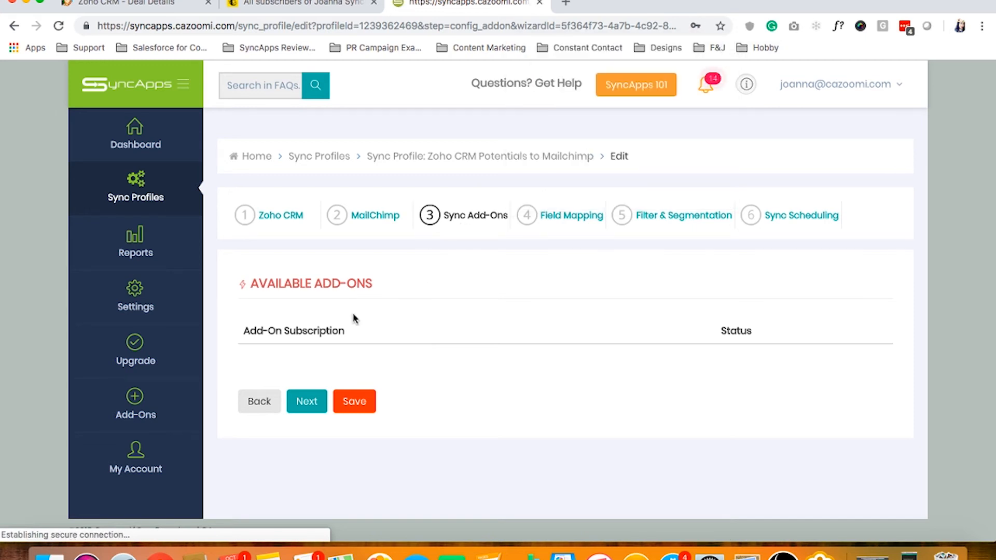
{"action": "left_click", "coordinate": [301, 410]}
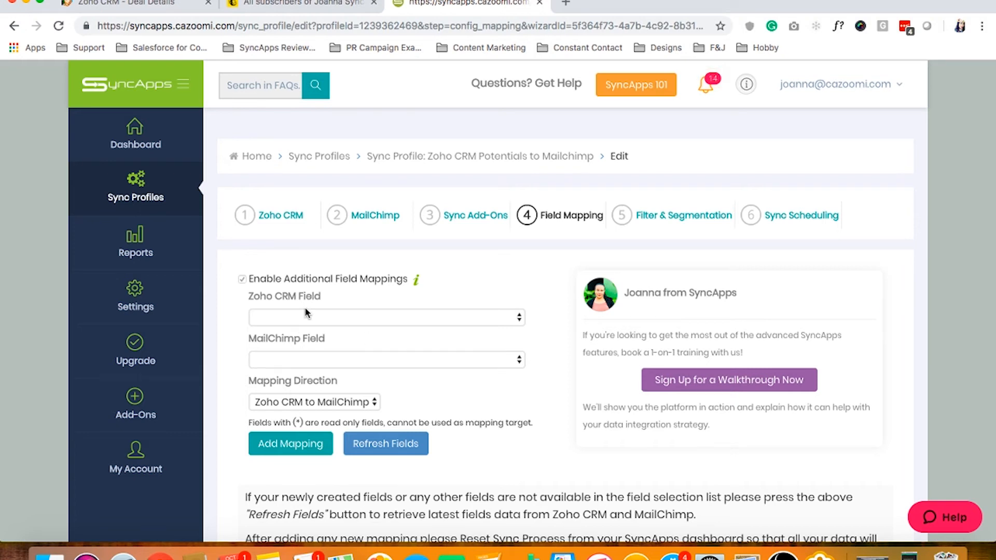
Switch to Zoho CRM, open the "Zoho Potentials to Mailchimp" deal and examine the Stage field in its deal information.
{"action": "left_click", "coordinate": [343, 319]}
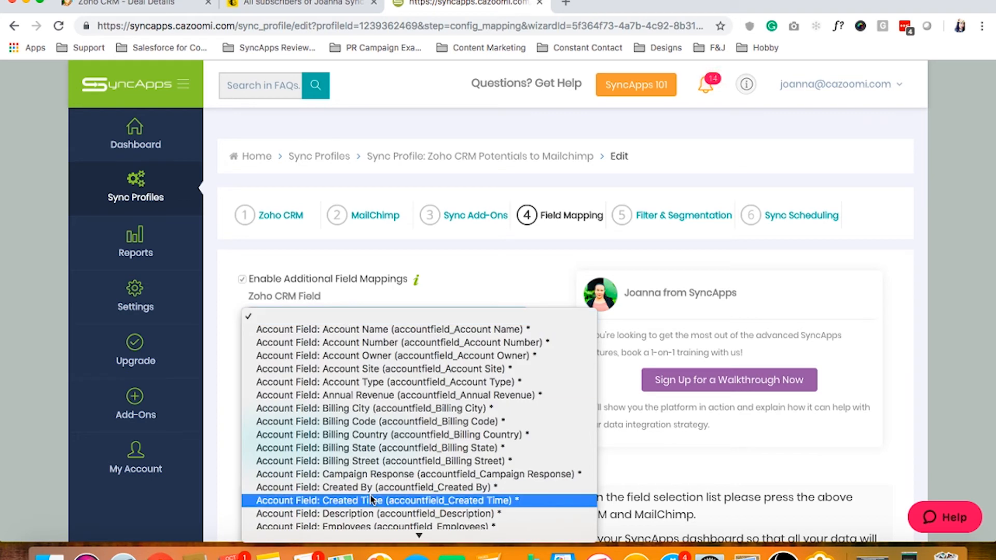
{"action": "left_click", "coordinate": [129, 6]}
{"action": "left_click", "coordinate": [131, 4]}
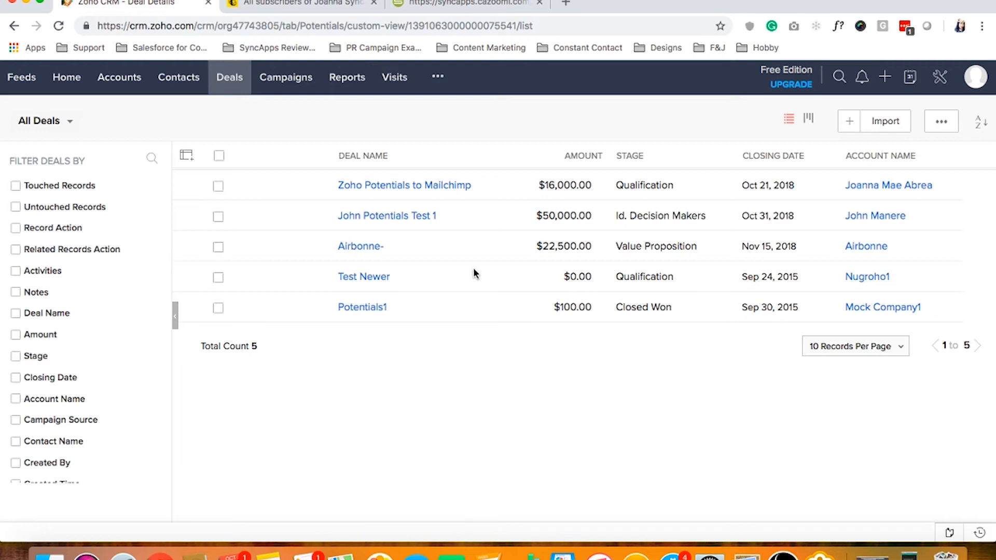
{"action": "left_click", "coordinate": [382, 187]}
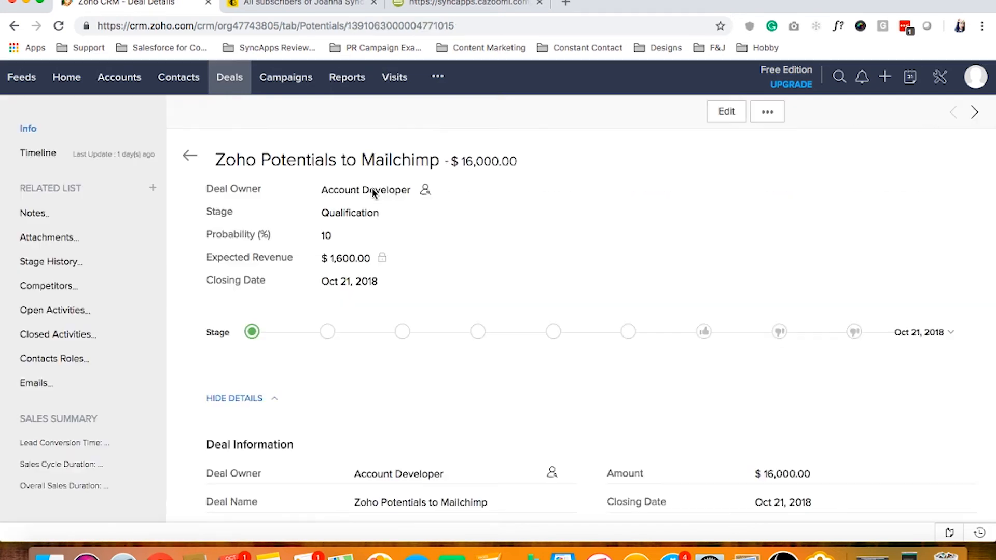
{"action": "scroll", "coordinate": [450, 343], "scroll_direction": "down", "scroll_amount": 3}
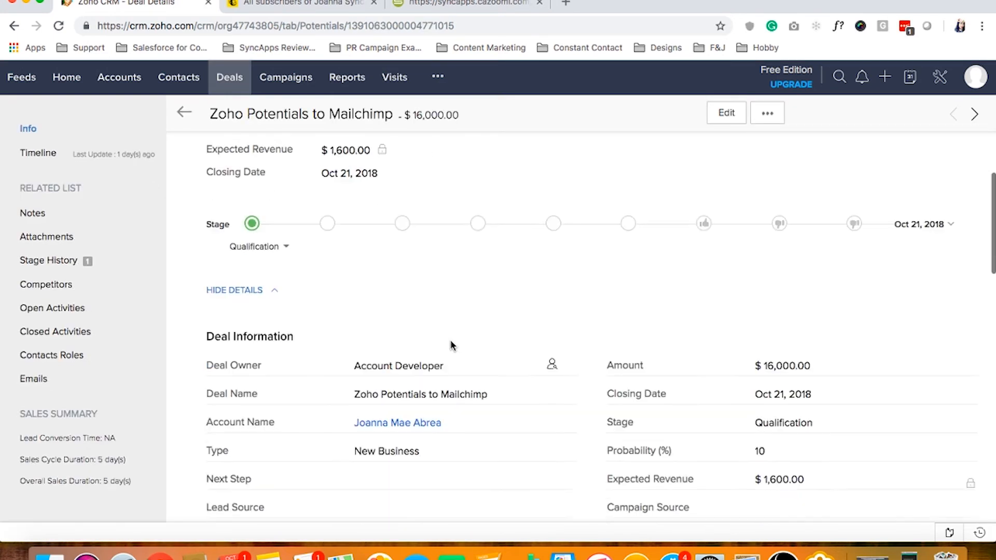
{"action": "scroll", "coordinate": [452, 346], "scroll_direction": "down", "scroll_amount": 3}
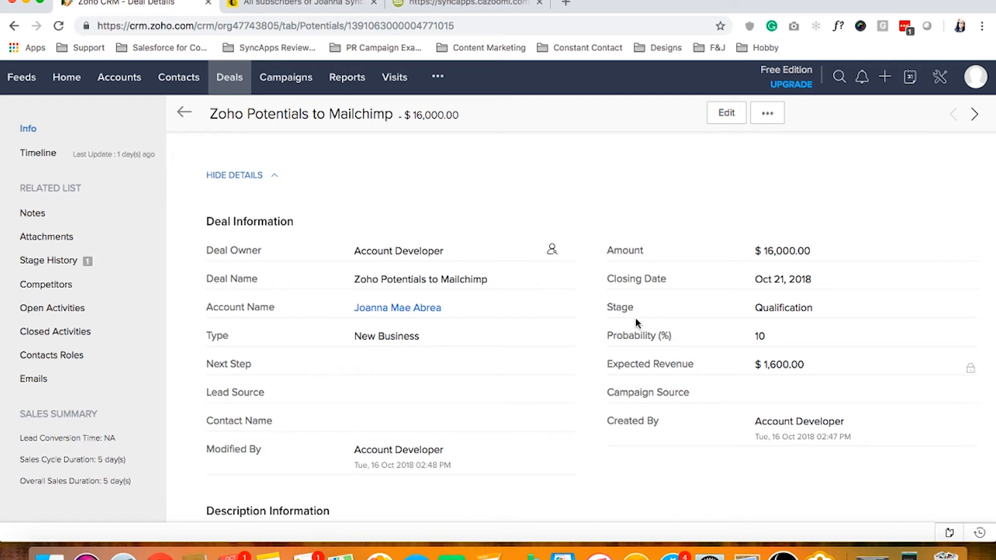
{"action": "triple_click", "coordinate": [829, 309]}
{"action": "left_click", "coordinate": [854, 310]}
Return to the SyncApps field mapping and choose Last Potential: Stage (LastPotential.Stage) as the Zoho CRM field.
{"action": "left_click", "coordinate": [463, 6]}
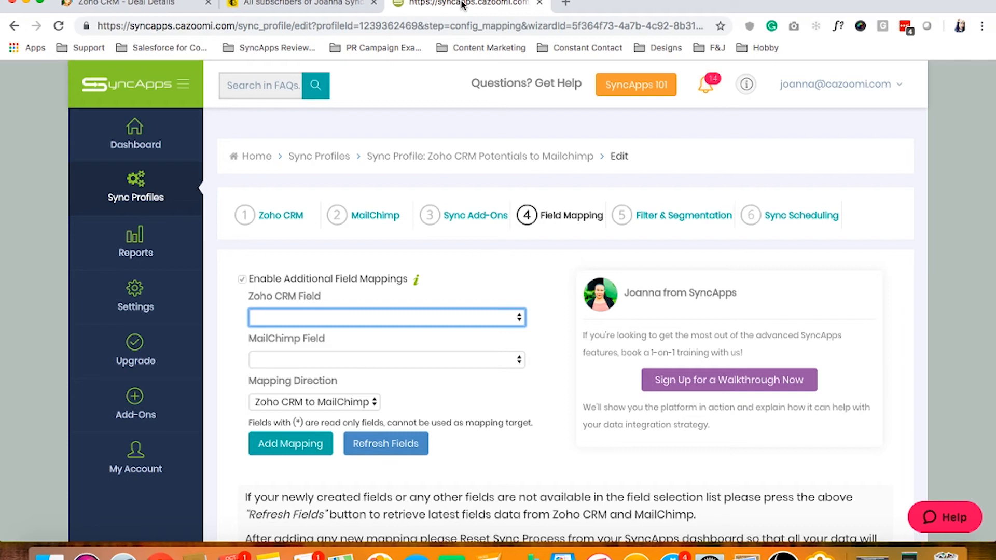
{"action": "left_click", "coordinate": [313, 304]}
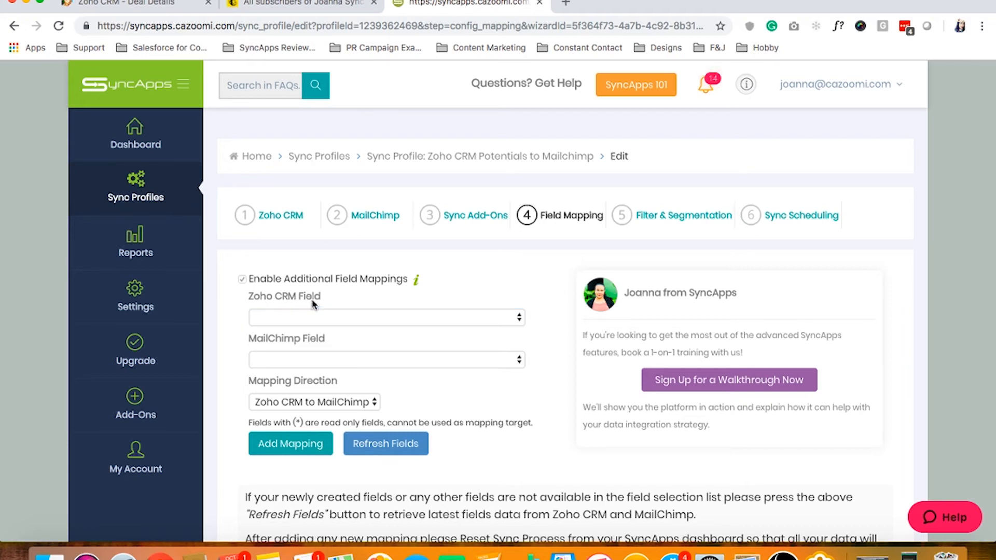
{"action": "scroll", "coordinate": [313, 304], "scroll_direction": "down", "scroll_amount": 2}
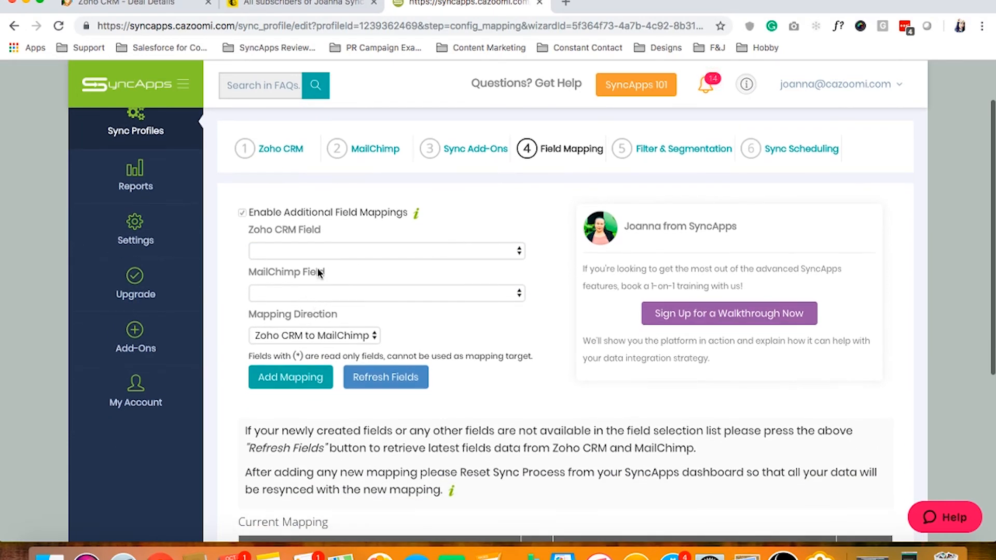
{"action": "left_click", "coordinate": [368, 252]}
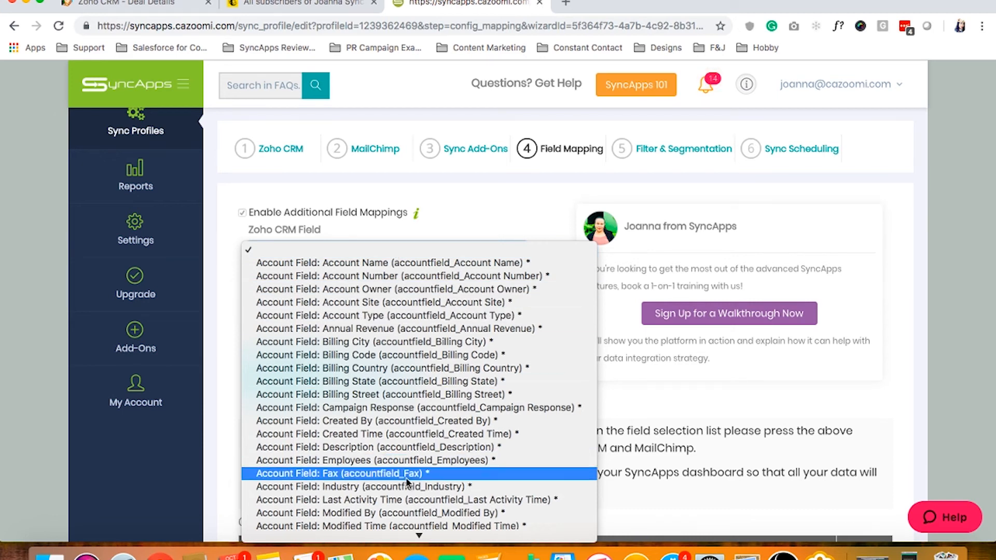
{"action": "scroll", "coordinate": [405, 498], "scroll_direction": "down", "scroll_amount": 10}
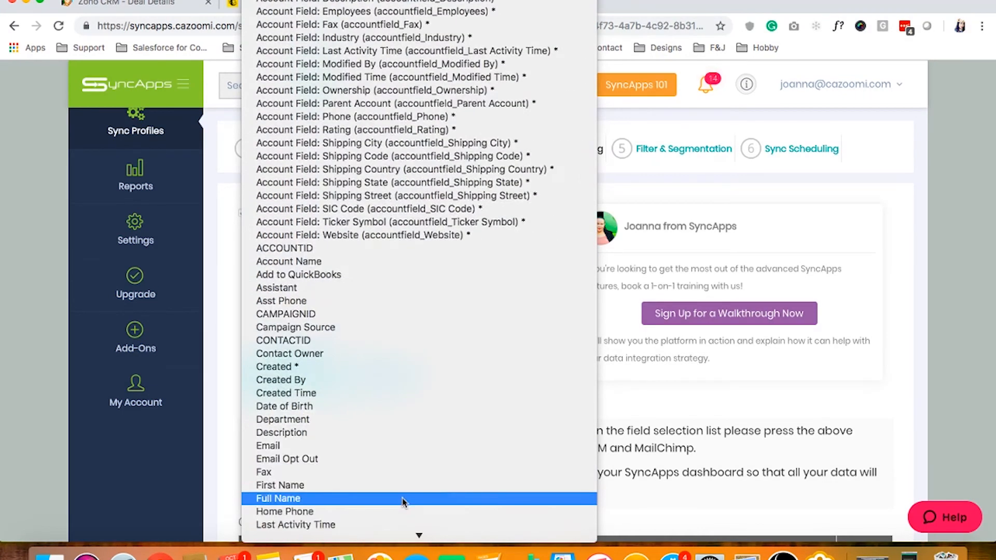
{"action": "scroll", "coordinate": [403, 500], "scroll_direction": "down", "scroll_amount": 10}
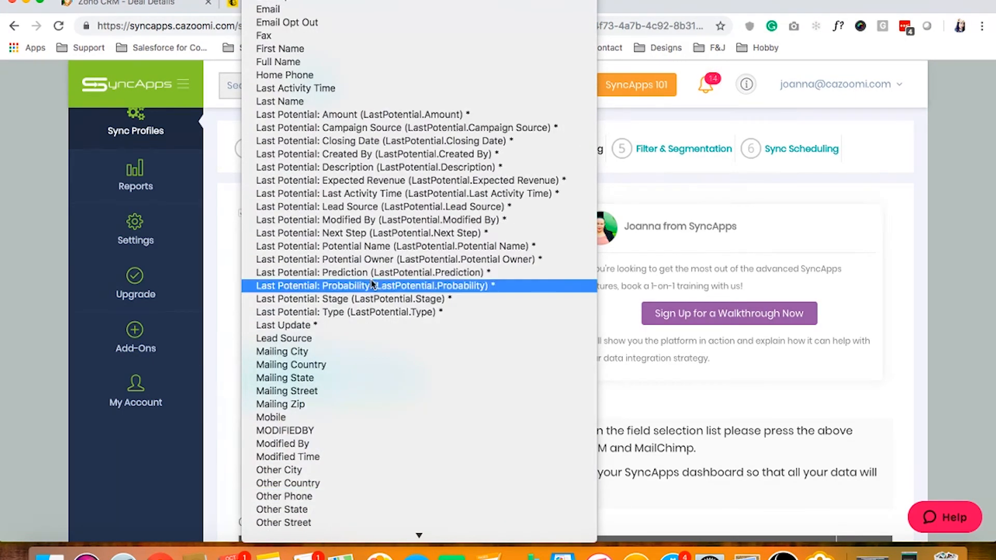
{"action": "scroll", "coordinate": [372, 284], "scroll_direction": "up", "scroll_amount": 3}
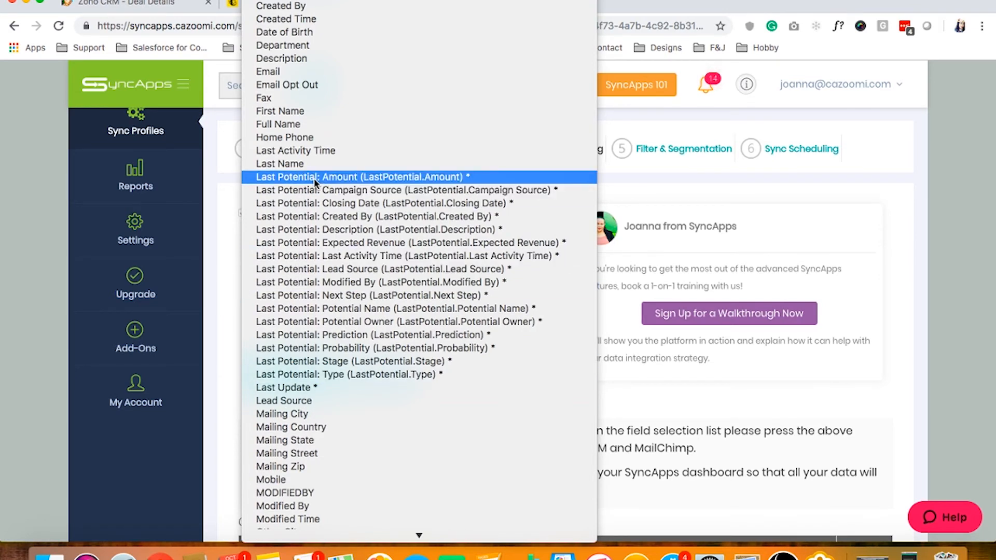
{"action": "left_click", "coordinate": [337, 361]}
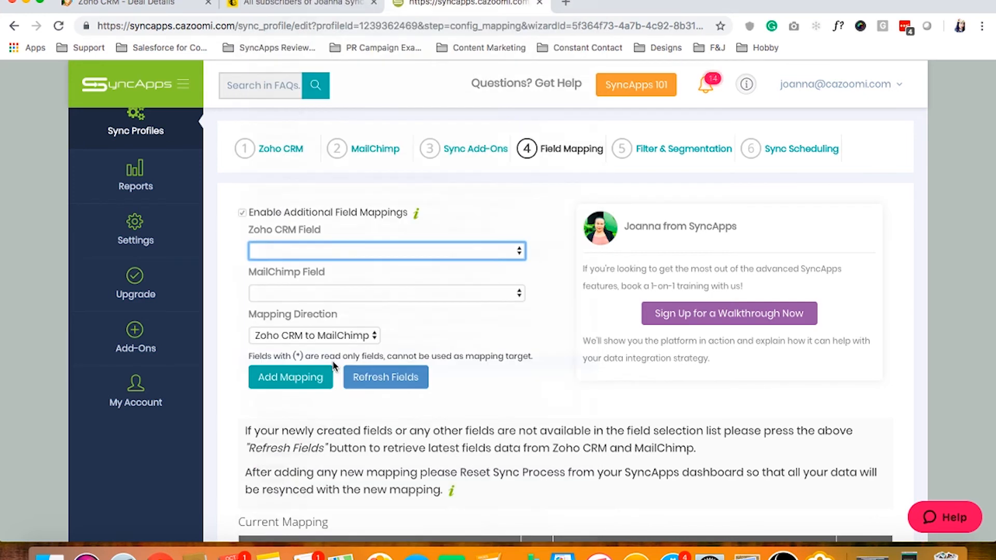
{"action": "left_click", "coordinate": [284, 272]}
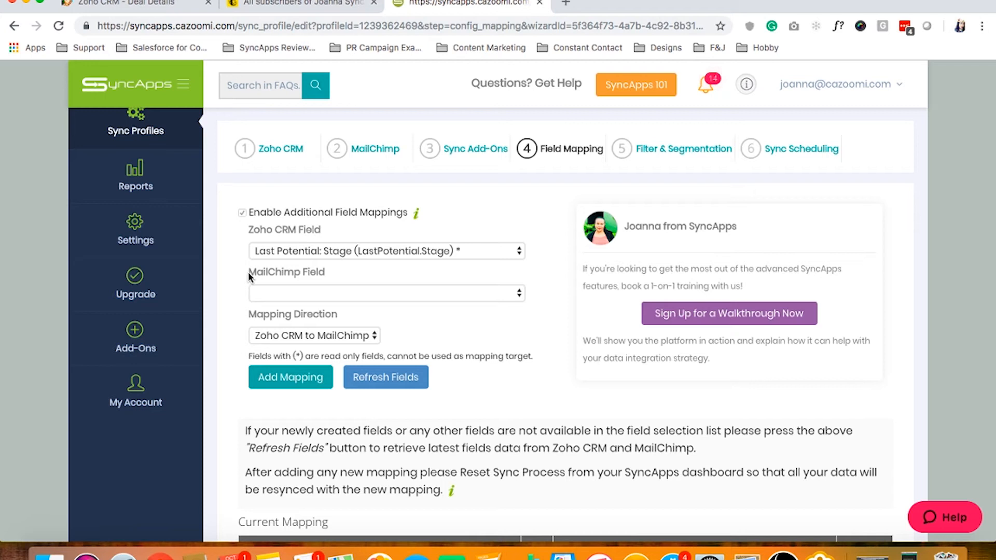
Check the available MailChimp mapping fields, then switch to Mailchimp and open the SyncApps test list's list fields and merge tags settings.
{"action": "left_click", "coordinate": [316, 291]}
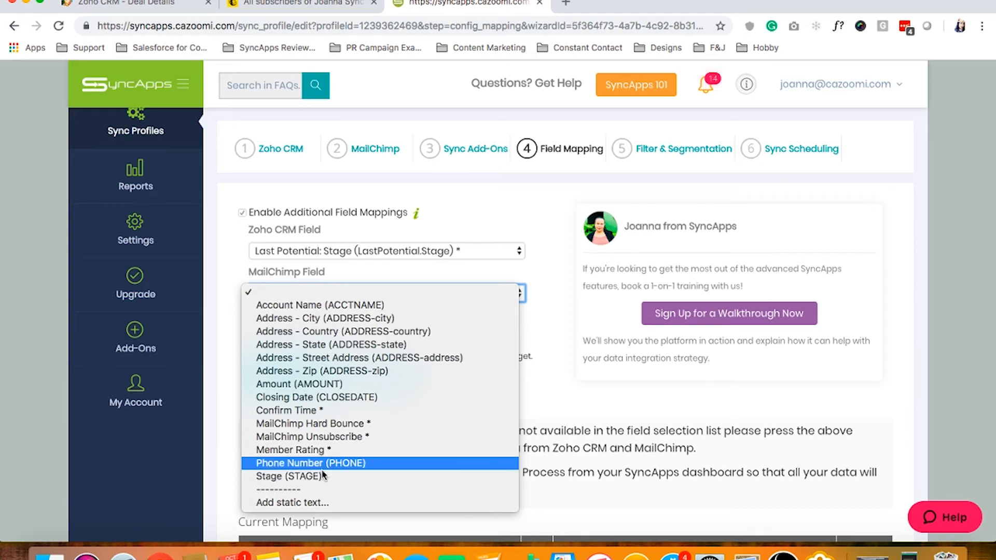
{"action": "left_click", "coordinate": [269, 6]}
{"action": "left_click", "coordinate": [269, 7]}
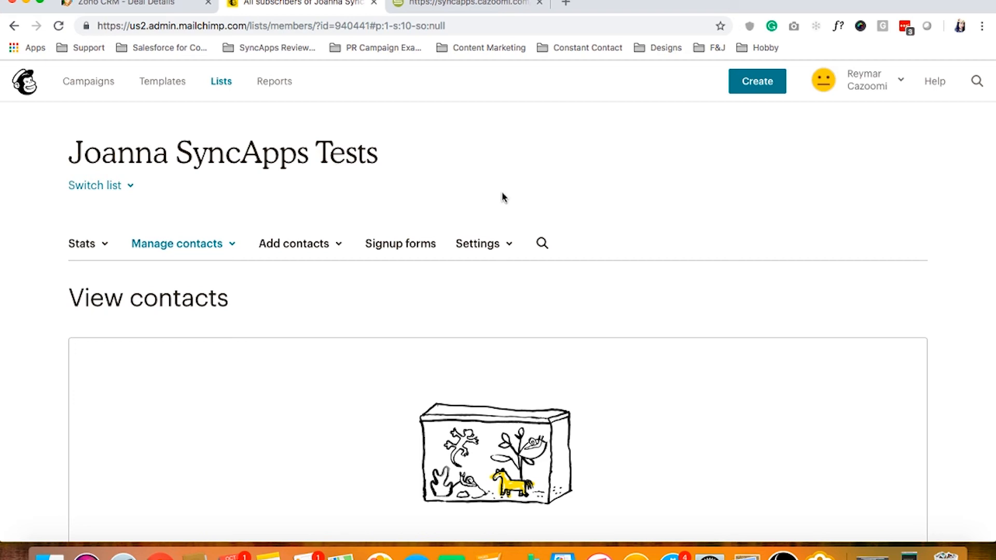
{"action": "left_click", "coordinate": [488, 252]}
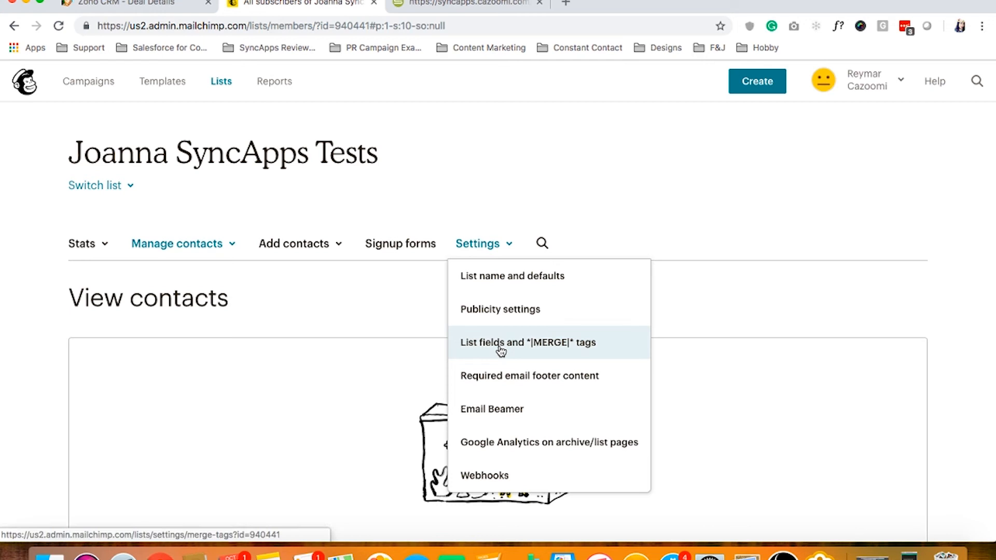
{"action": "left_click", "coordinate": [564, 347]}
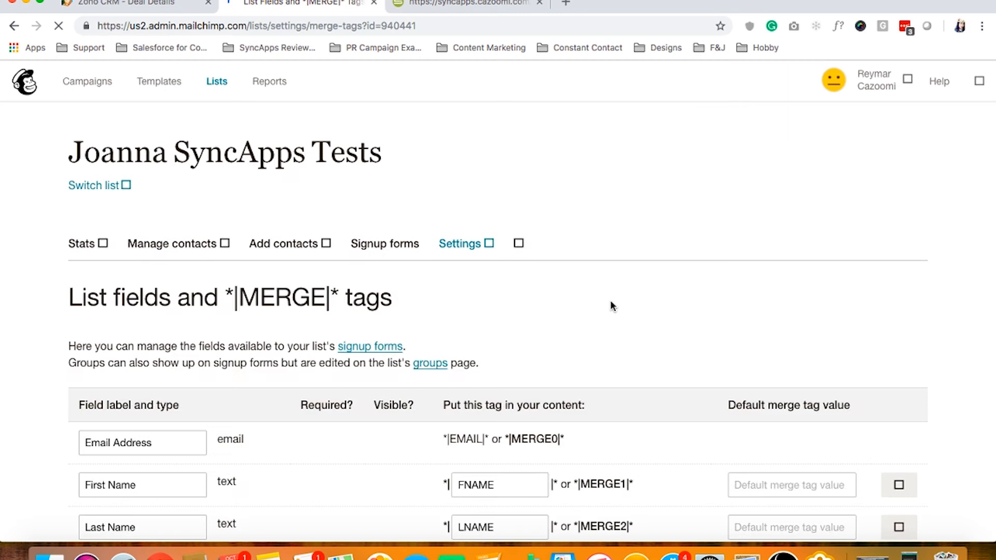
{"action": "scroll", "coordinate": [512, 326], "scroll_direction": "down", "scroll_amount": 1}
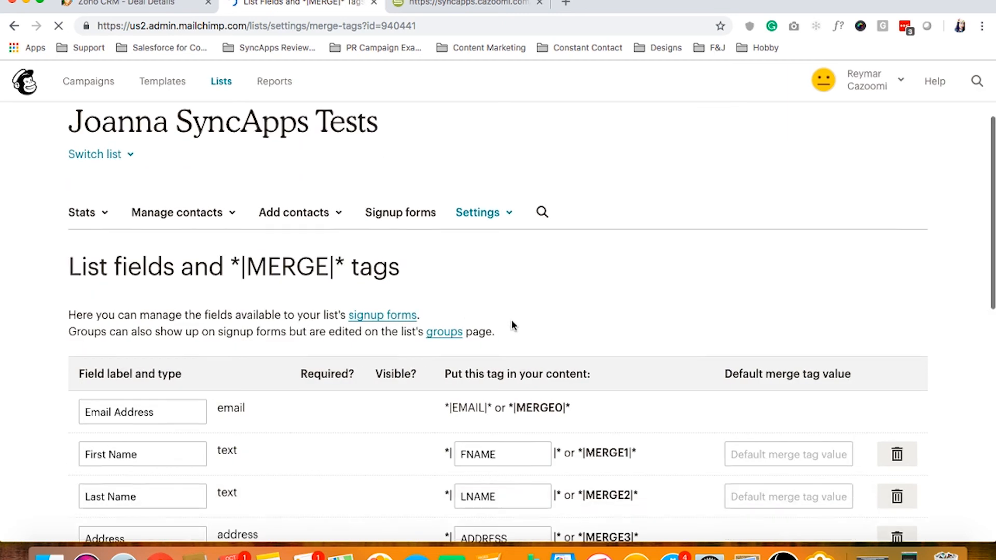
Examine the list's Account Name, Stage, Closing Date and Amount fields with their types and merge tags.
{"action": "scroll", "coordinate": [512, 326], "scroll_direction": "down", "scroll_amount": 8}
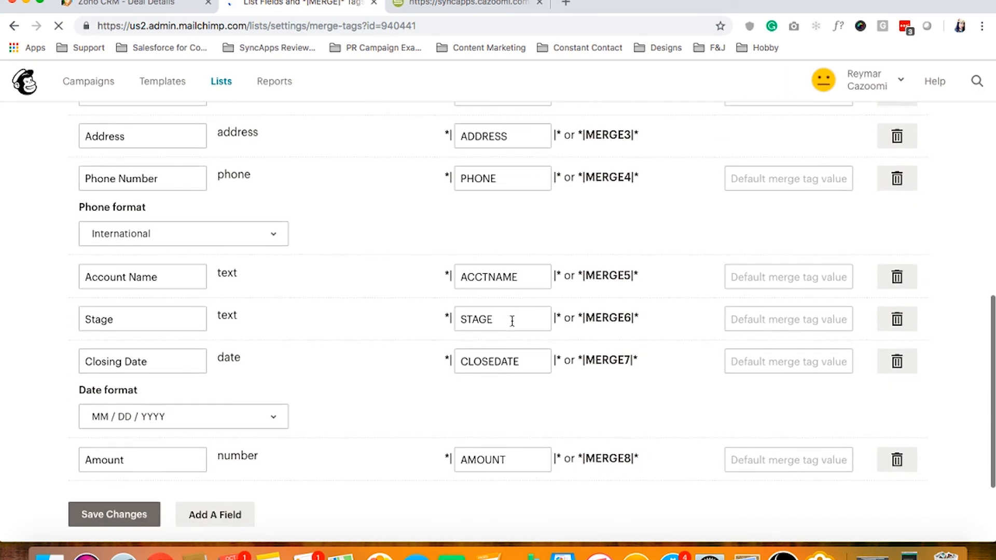
{"action": "scroll", "coordinate": [512, 322], "scroll_direction": "down", "scroll_amount": 2}
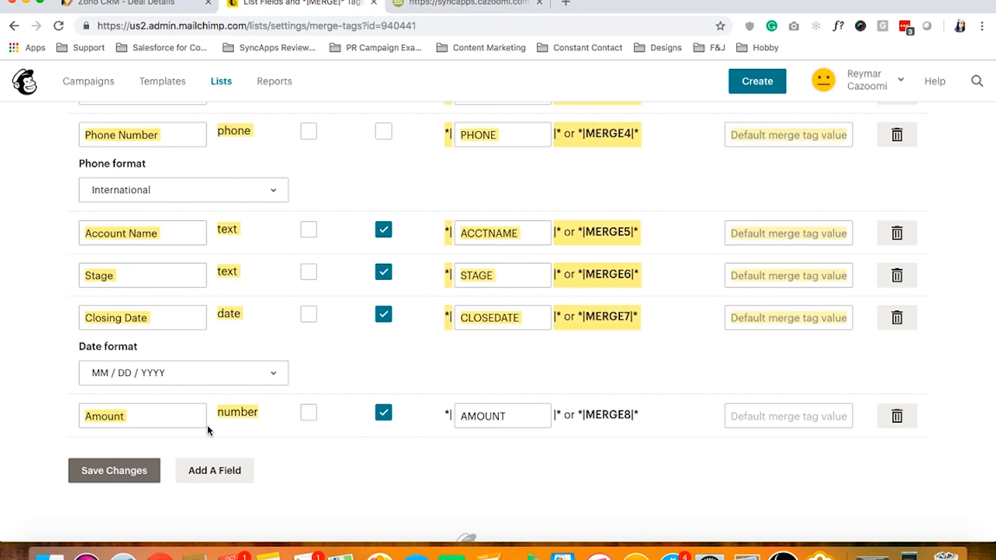
{"action": "left_click", "coordinate": [155, 419]}
{"action": "left_click", "coordinate": [298, 339]}
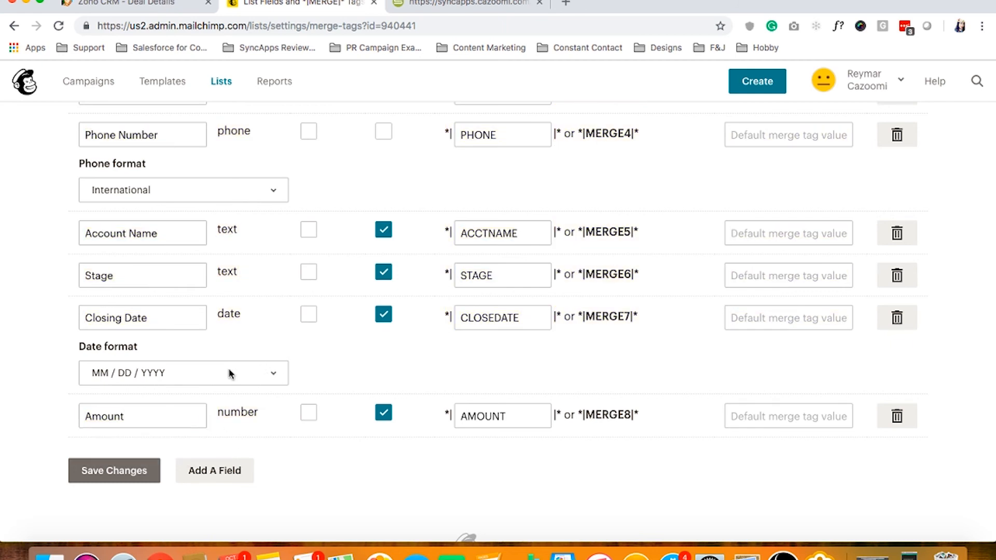
{"action": "left_click_drag", "start_coordinate": [168, 417], "coordinate": [91, 231]}
{"action": "left_click", "coordinate": [73, 233]}
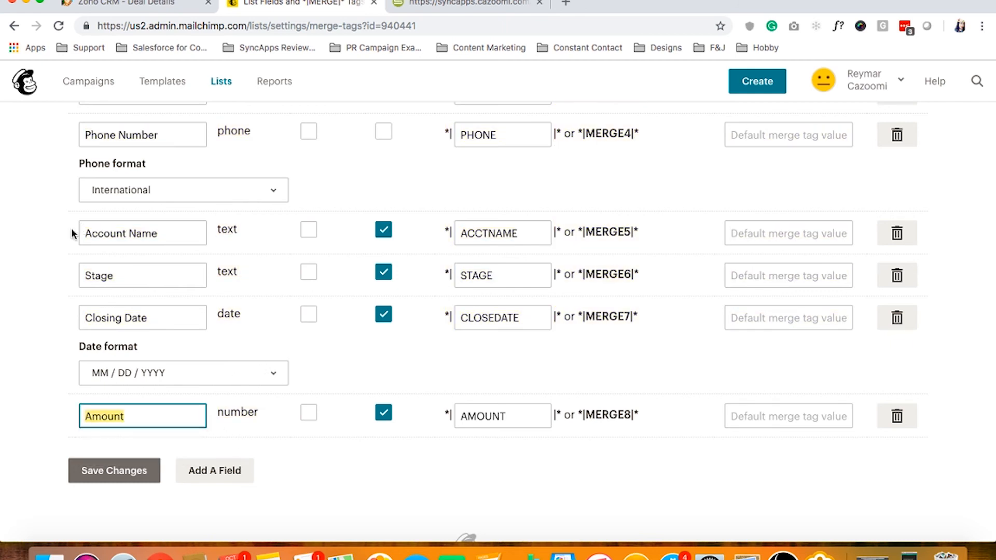
Switch to the SyncApps field mapping and choose Stage (STAGE) as the MailChimp field.
{"action": "left_click", "coordinate": [449, 4]}
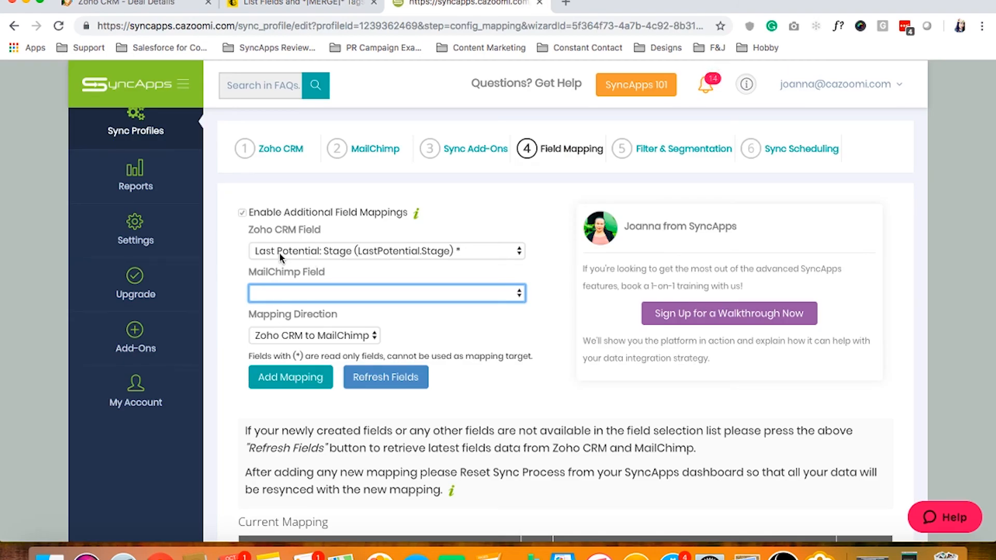
{"action": "left_click", "coordinate": [324, 297]}
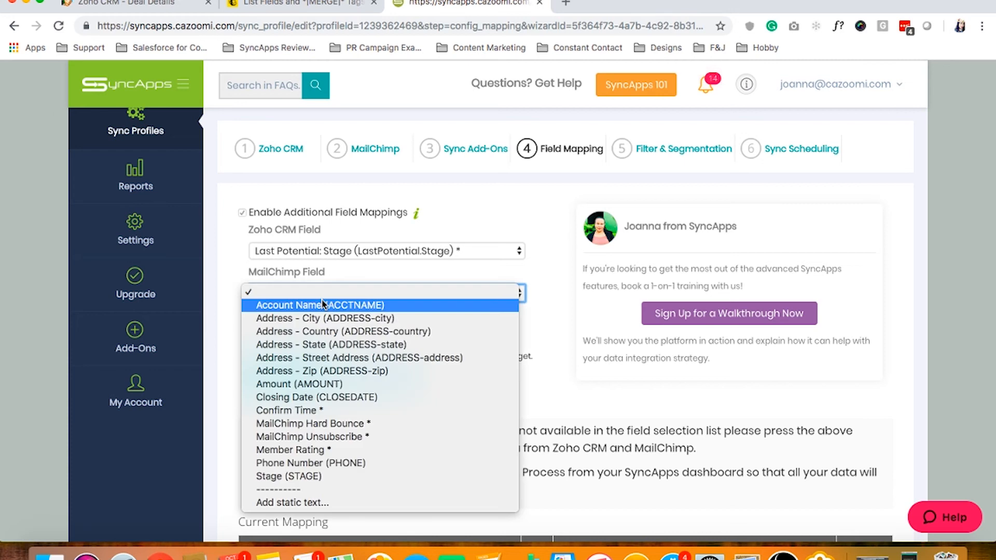
{"action": "left_click", "coordinate": [286, 477]}
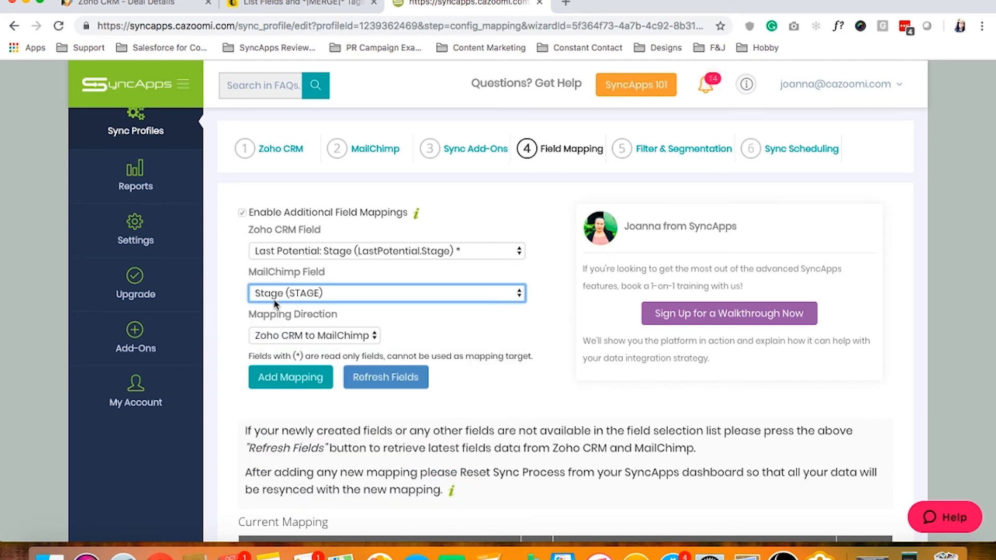
Switch to Mailchimp, check the Account Name field's label and ACCTNAME merge tag, and save the list field settings.
{"action": "left_click", "coordinate": [280, 6]}
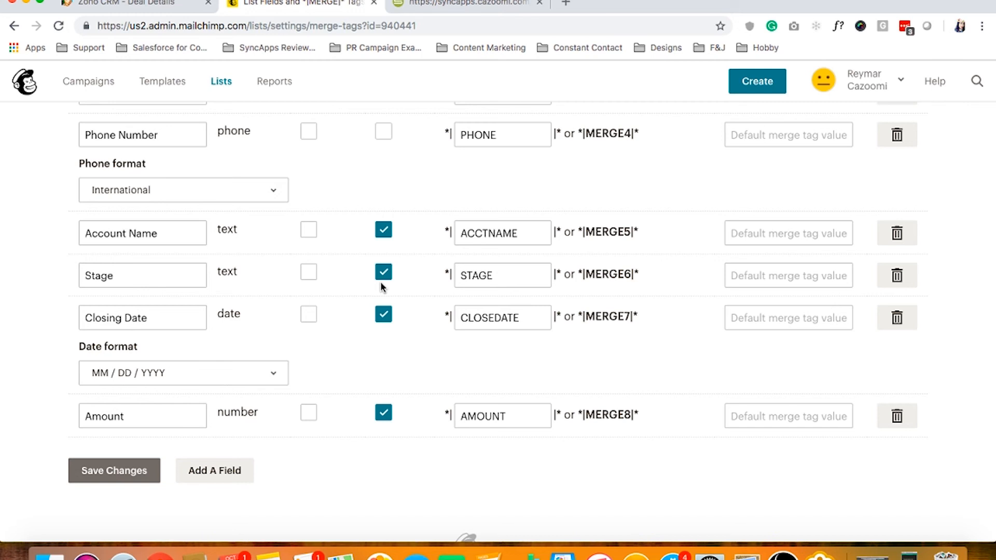
{"action": "left_click", "coordinate": [488, 238]}
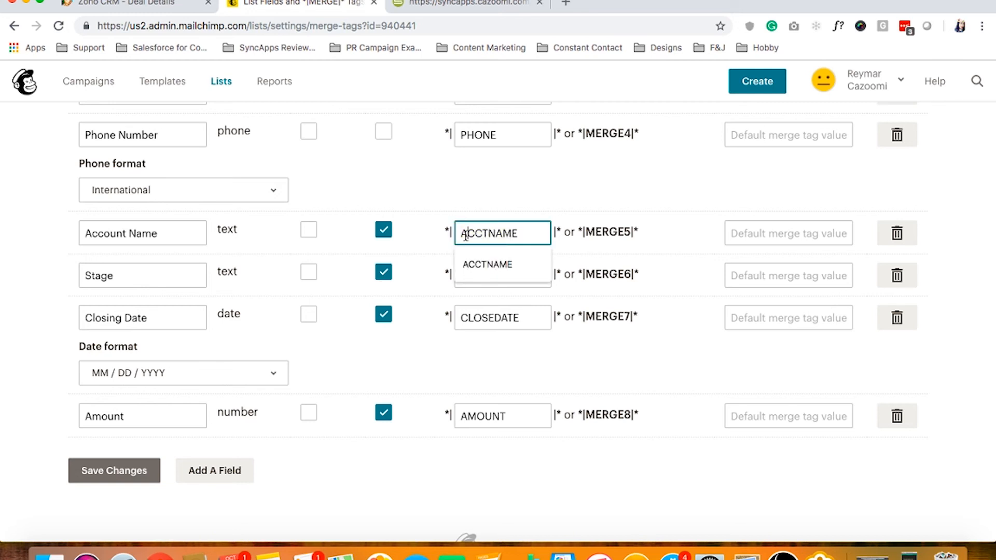
{"action": "left_click_drag", "start_coordinate": [465, 235], "coordinate": [516, 228]}
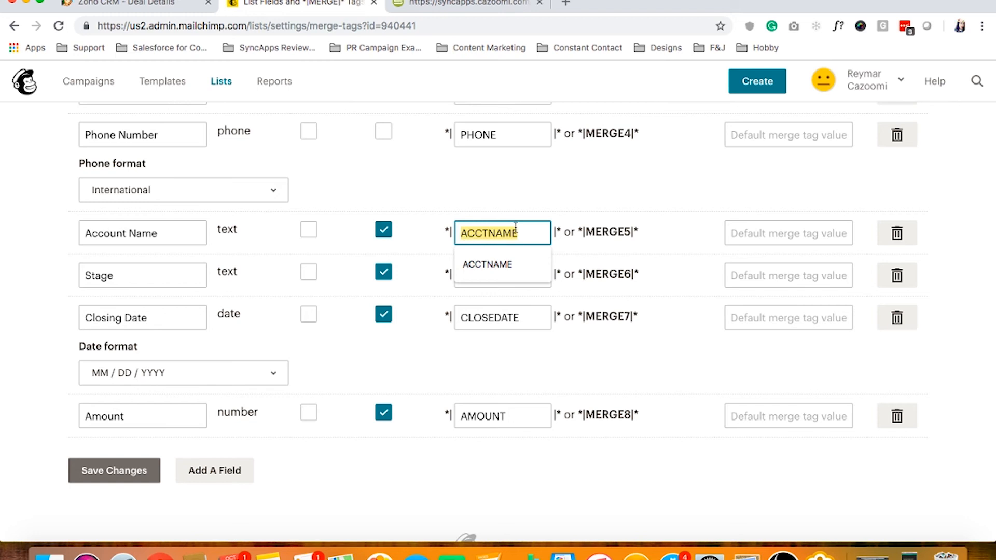
{"action": "left_click", "coordinate": [163, 232]}
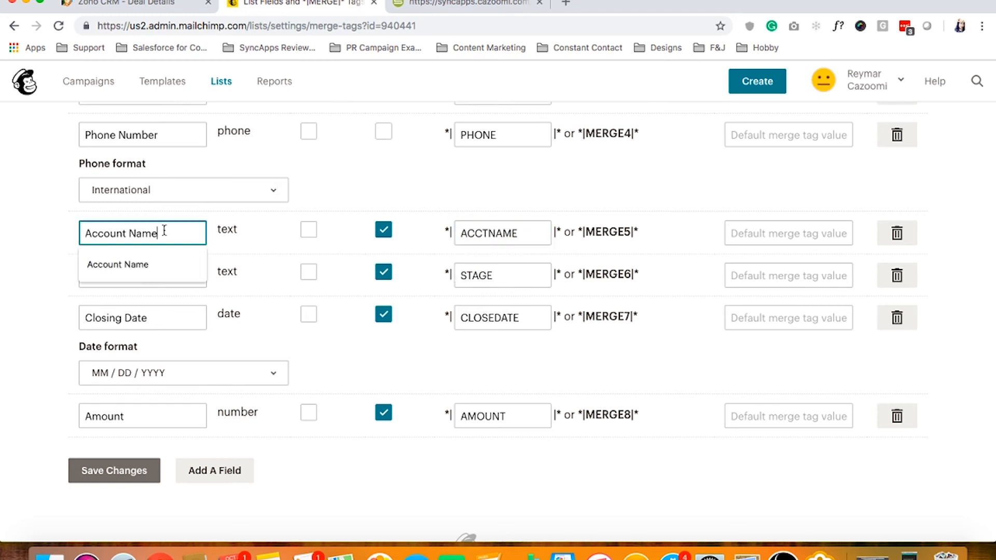
{"action": "left_click", "coordinate": [64, 237]}
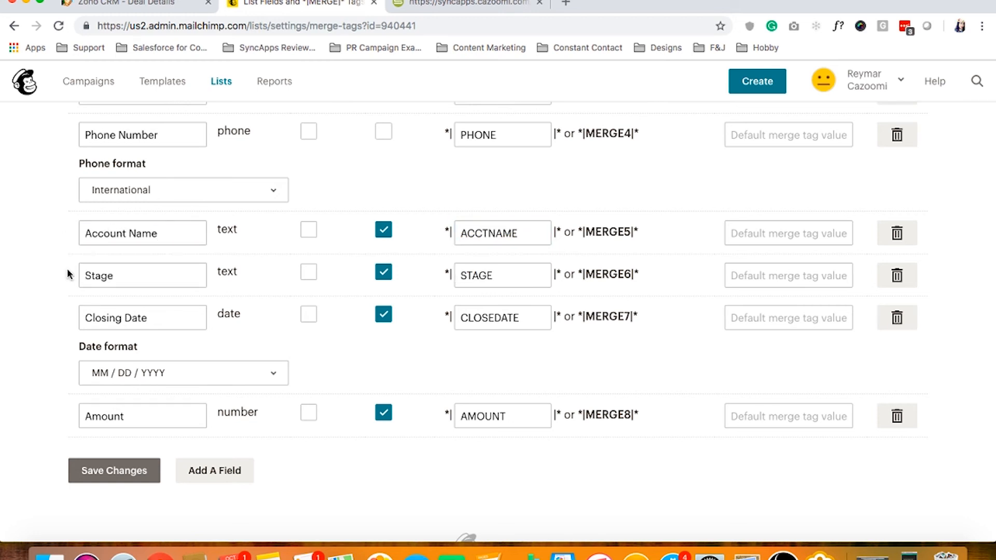
{"action": "left_click", "coordinate": [112, 476]}
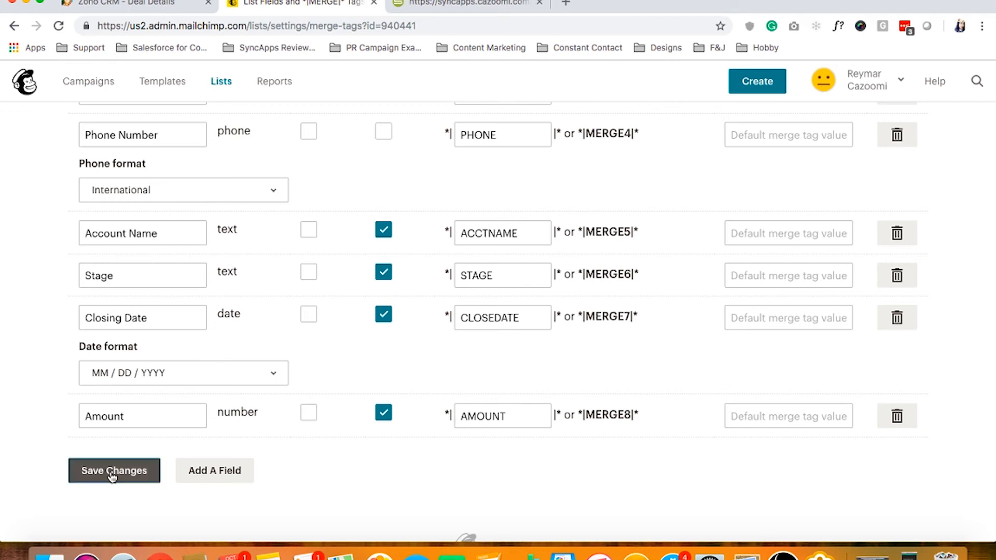
Return to the SyncApps field mapping and refresh the fields retrieved from Zoho CRM and MailChimp.
{"action": "left_click", "coordinate": [446, 6]}
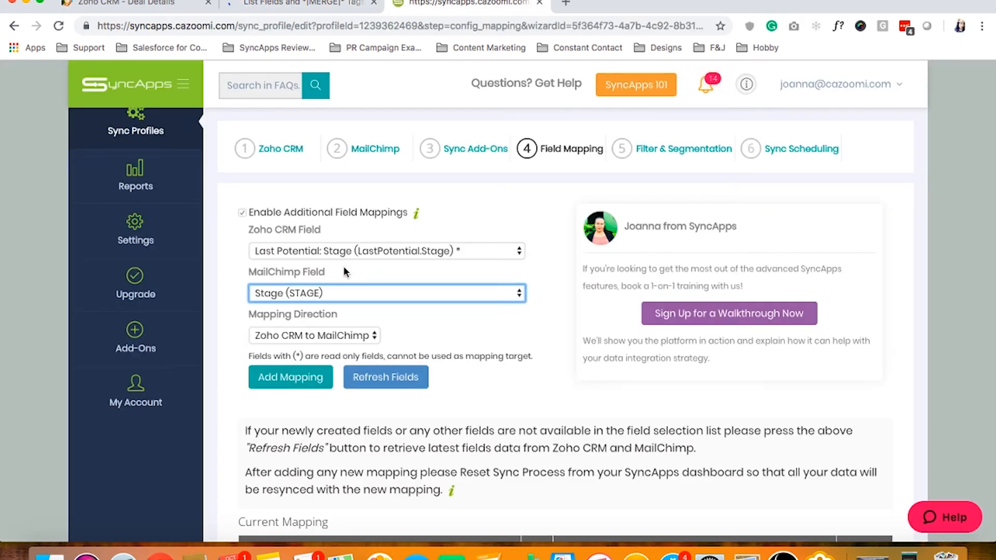
{"action": "left_click", "coordinate": [343, 299]}
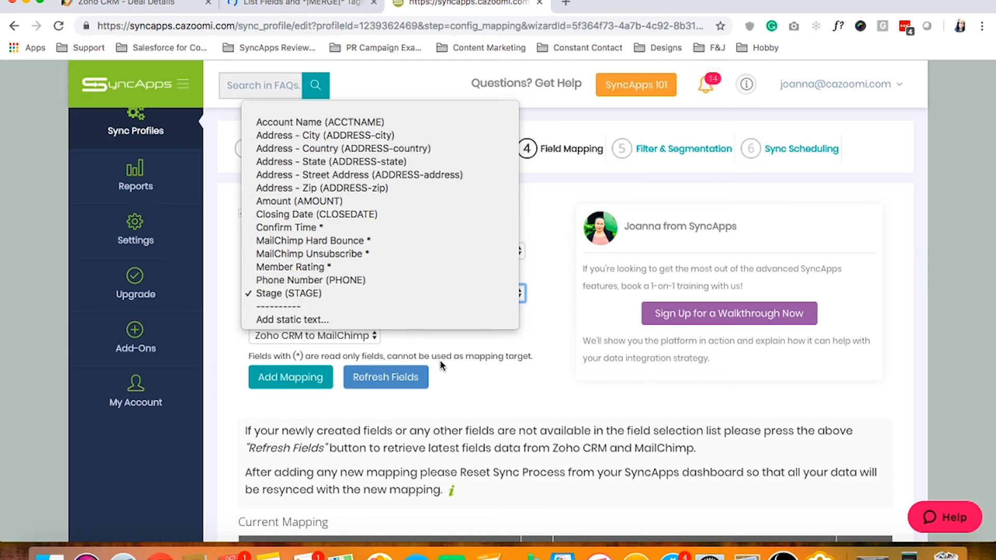
{"action": "left_click", "coordinate": [369, 383]}
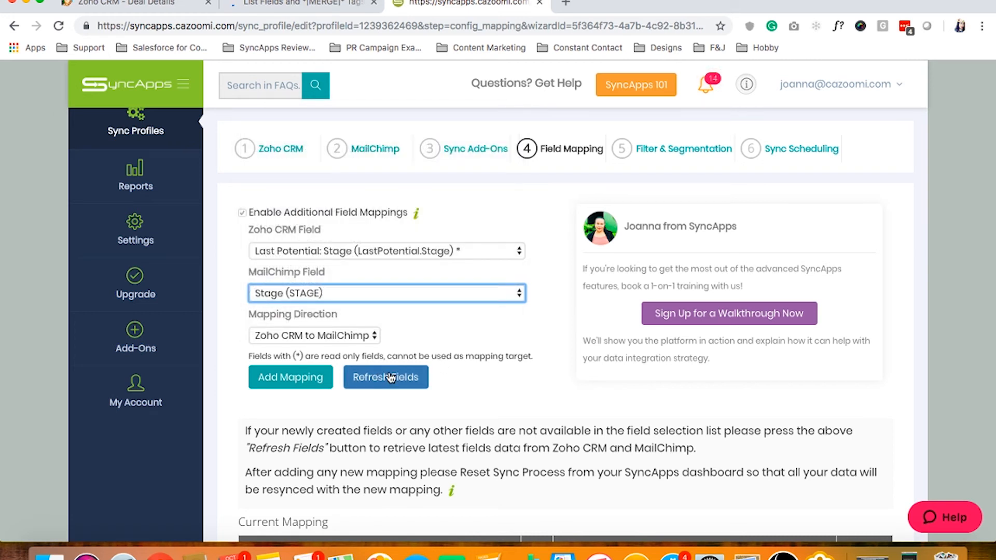
{"action": "left_click", "coordinate": [390, 378]}
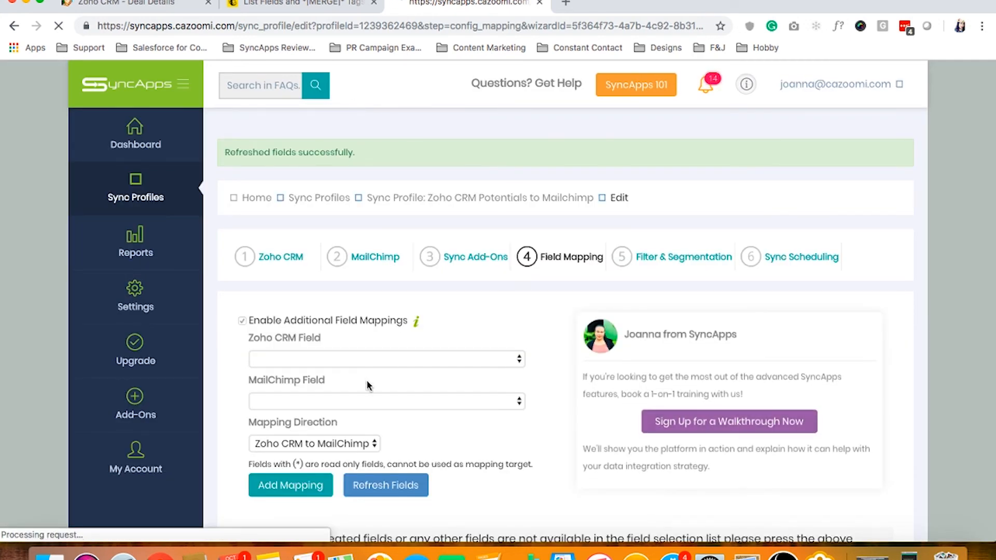
Review the current Zoho CRM to MailChimp mappings and advance to the Filter & Segmentation step.
{"action": "scroll", "coordinate": [367, 385], "scroll_direction": "down", "scroll_amount": 6}
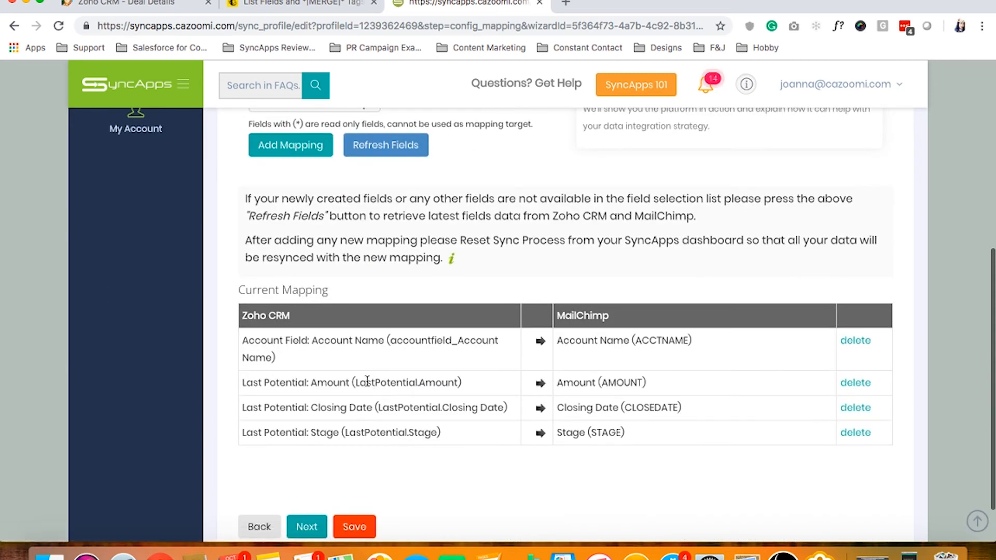
{"action": "scroll", "coordinate": [367, 382], "scroll_direction": "down", "scroll_amount": 1}
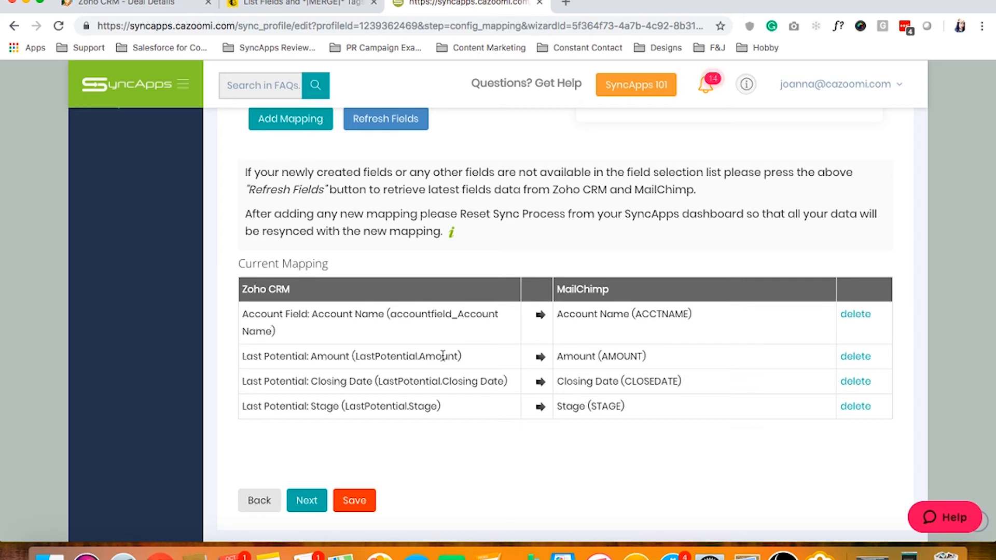
{"action": "scroll", "coordinate": [442, 379], "scroll_direction": "up", "scroll_amount": 1}
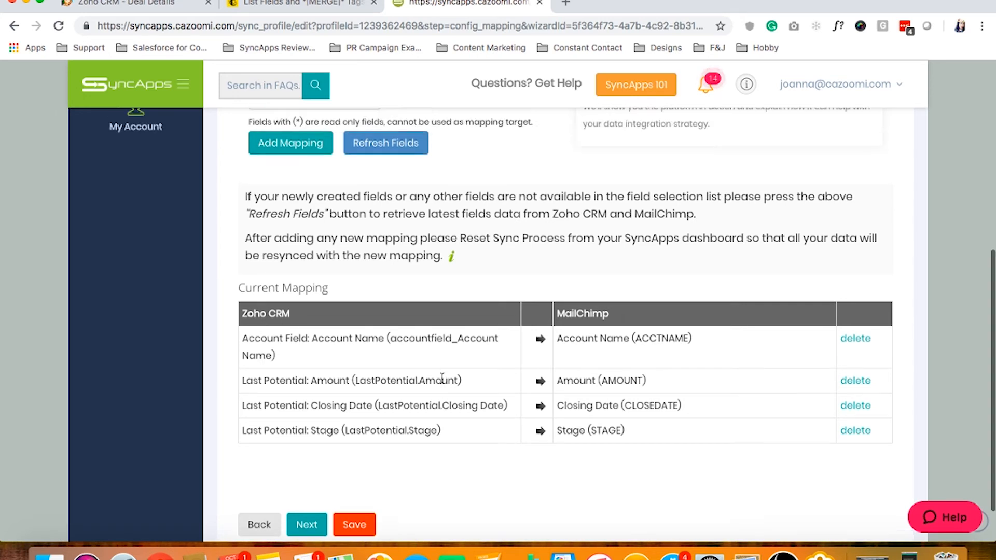
{"action": "scroll", "coordinate": [442, 382], "scroll_direction": "down", "scroll_amount": 1}
{"action": "left_click", "coordinate": [299, 505]}
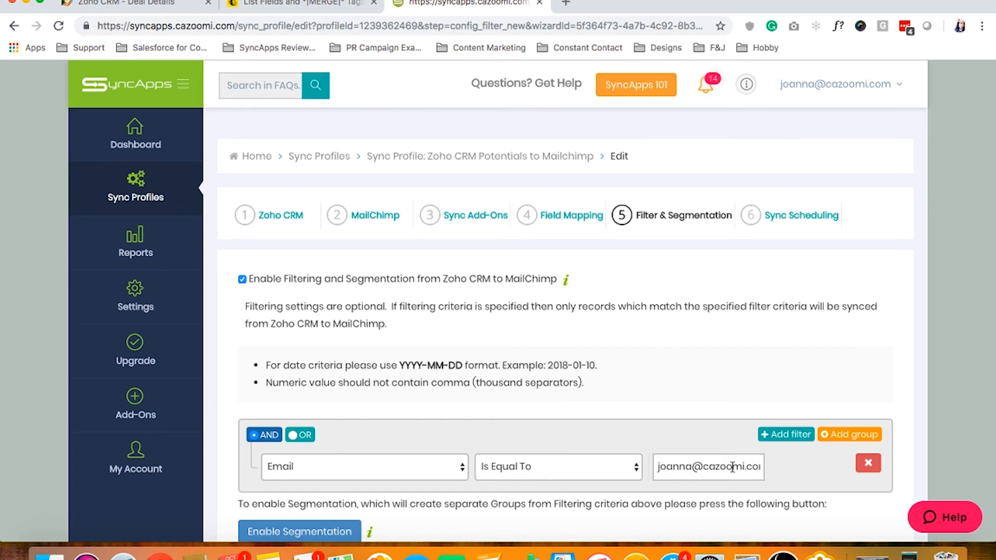
Examine the full value of the Email Is Equal To filter and the other Filter & Segmentation settings.
{"action": "scroll", "coordinate": [733, 467], "scroll_direction": "right", "scroll_amount": 1}
{"action": "scroll", "coordinate": [732, 467], "scroll_direction": "left", "scroll_amount": 1}
{"action": "scroll", "coordinate": [758, 467], "scroll_direction": "right", "scroll_amount": 1}
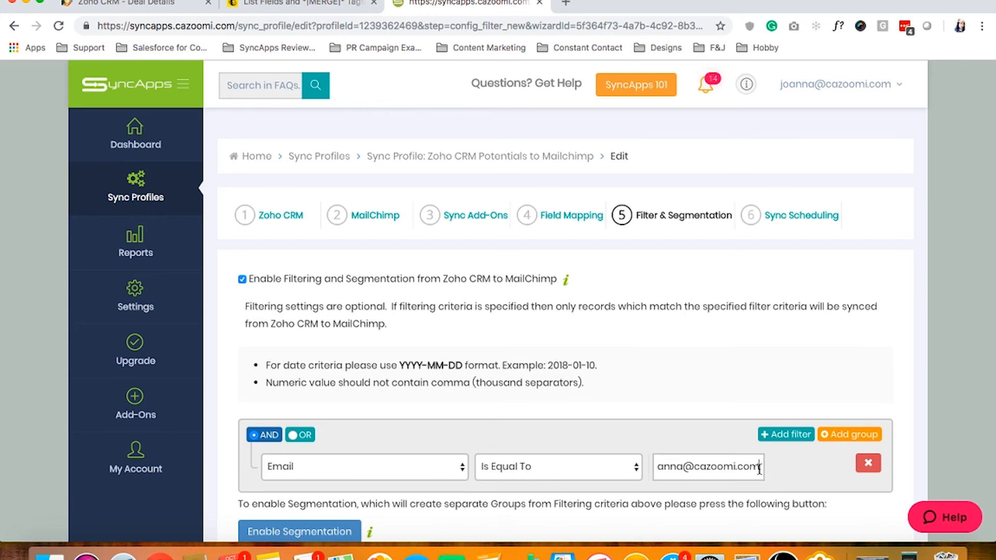
{"action": "scroll", "coordinate": [653, 473], "scroll_direction": "left", "scroll_amount": 5}
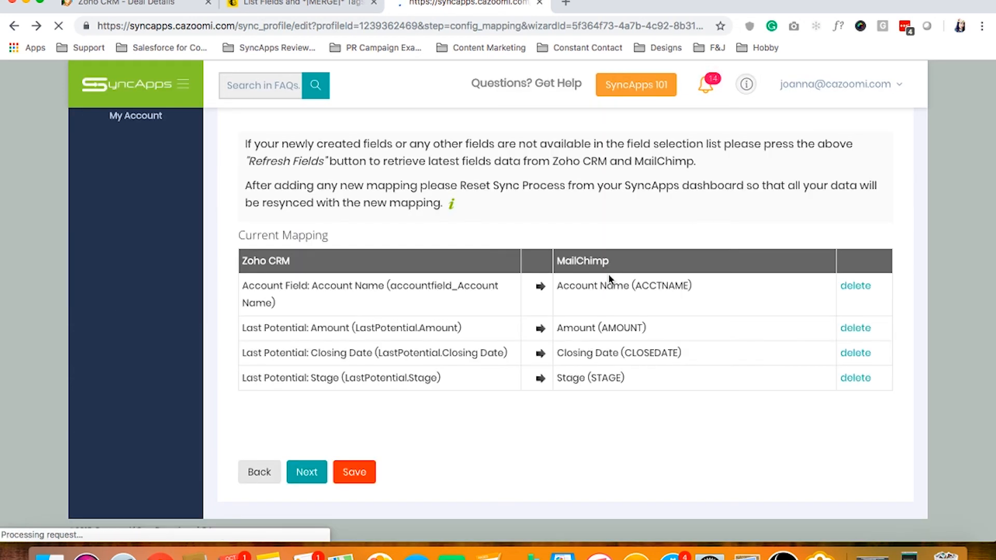
{"action": "scroll", "coordinate": [610, 280], "scroll_direction": "up", "scroll_amount": 7}
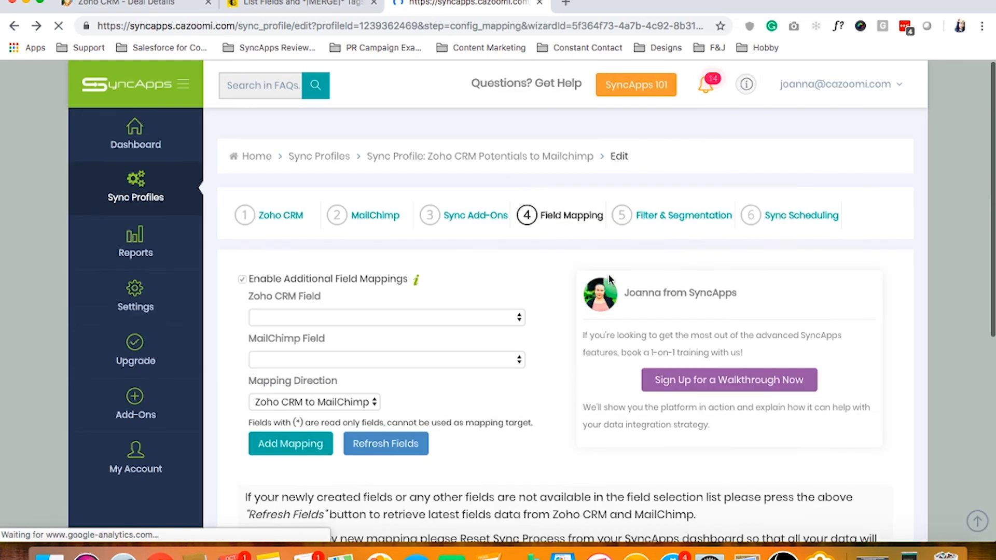
{"action": "left_click", "coordinate": [656, 217]}
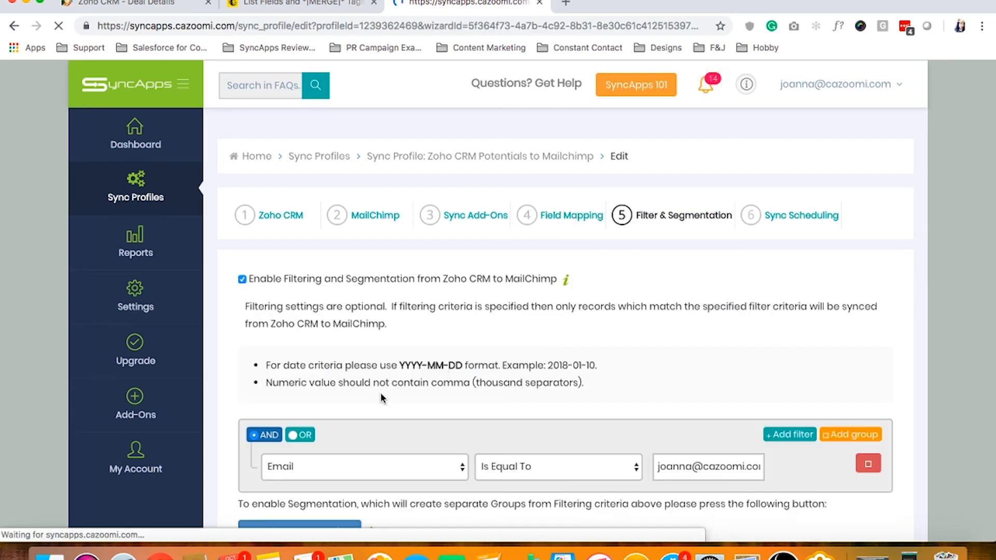
{"action": "scroll", "coordinate": [381, 398], "scroll_direction": "down", "scroll_amount": 3}
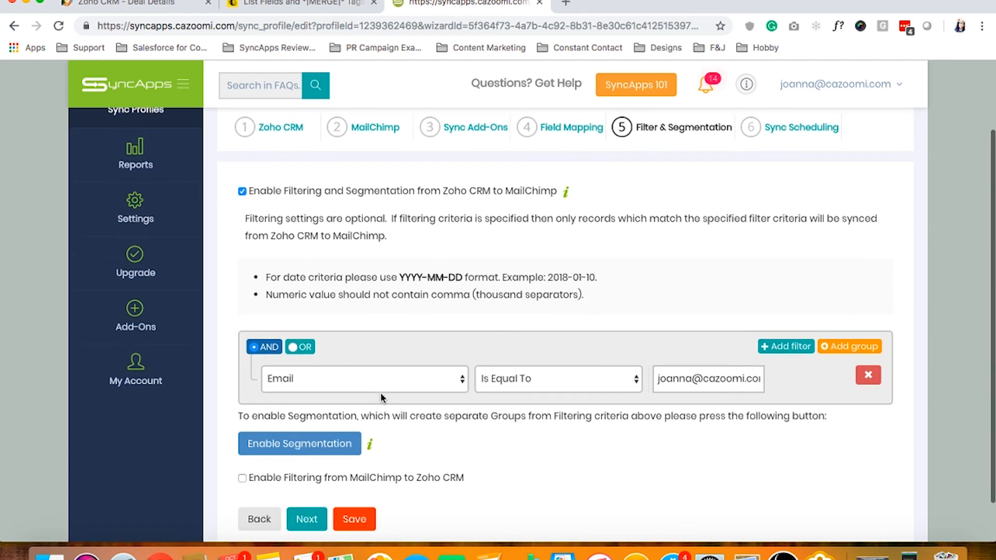
{"action": "scroll", "coordinate": [381, 398], "scroll_direction": "down", "scroll_amount": 1}
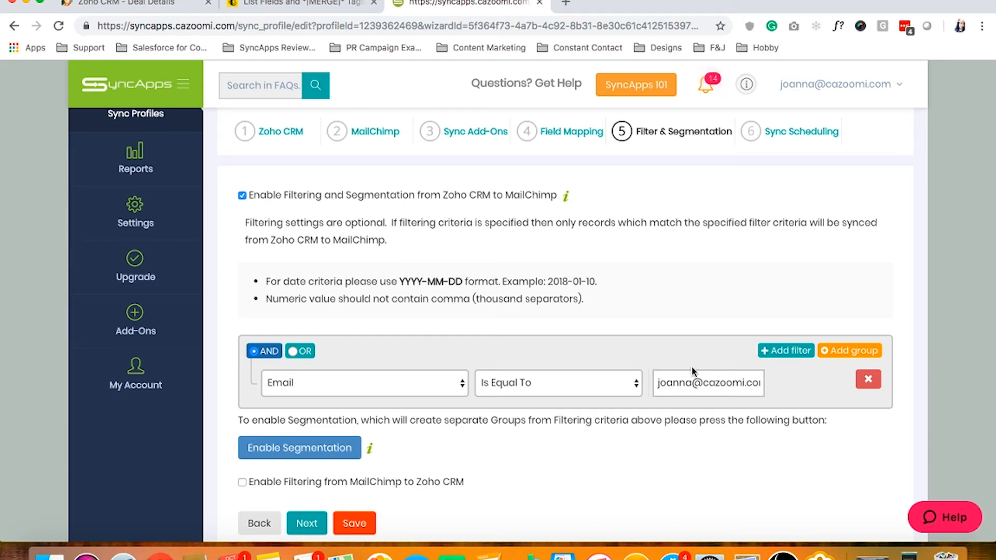
Finish the profile configuration through Sync Scheduling, leaving the interval settings as they are, and start an immediate sync.
{"action": "left_click", "coordinate": [304, 526]}
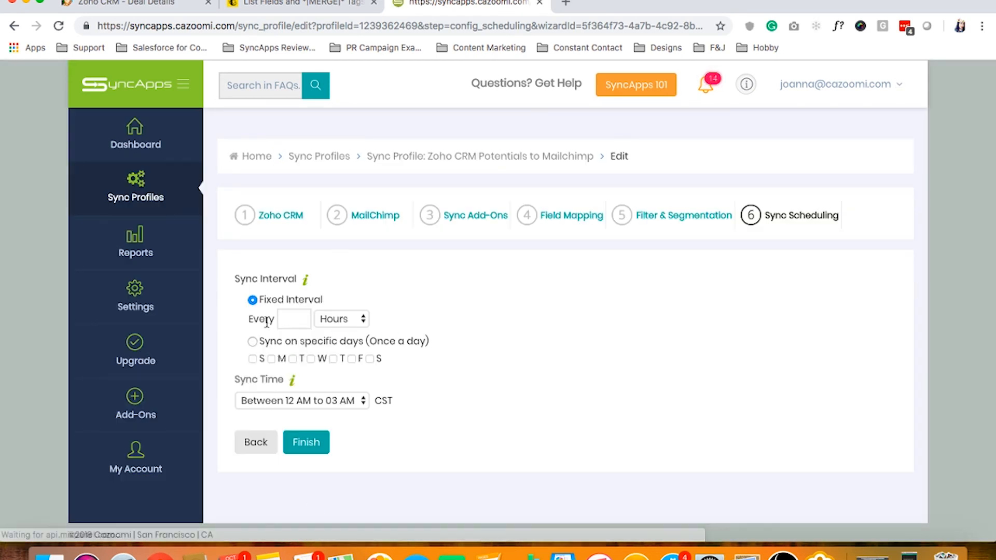
{"action": "left_click", "coordinate": [307, 444]}
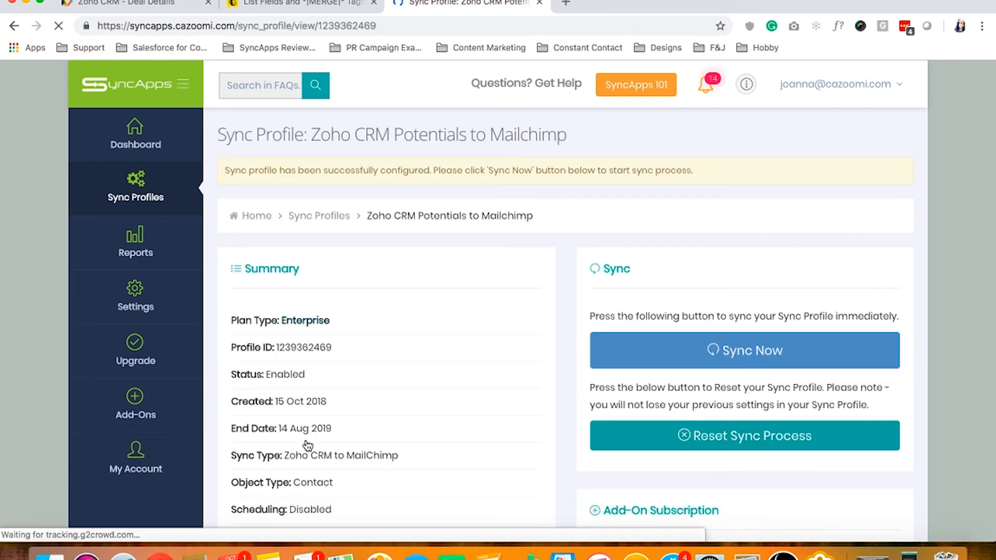
{"action": "left_click", "coordinate": [690, 356]}
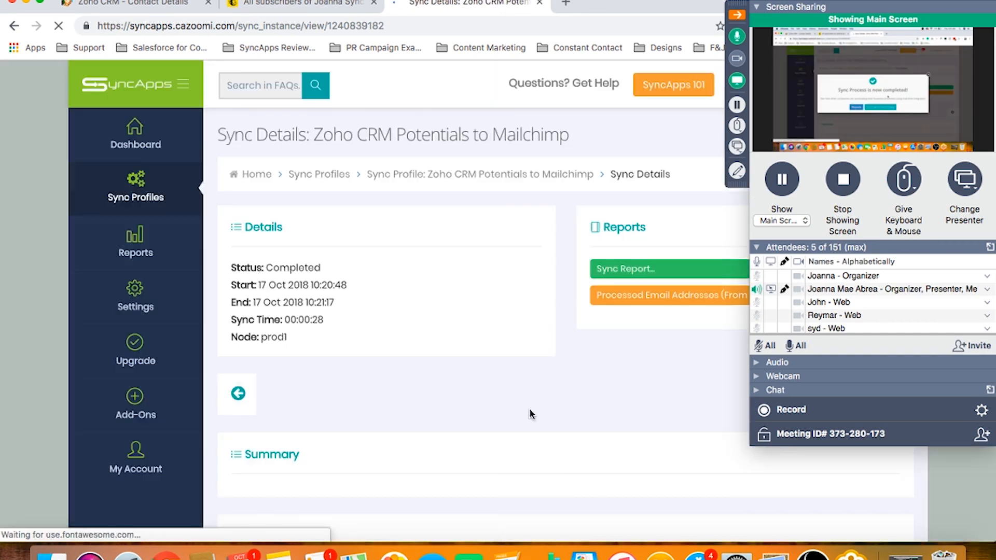
Examine the Zoho CRM to MailChimp chart in the sync details summary.
{"action": "scroll", "coordinate": [530, 414], "scroll_direction": "down", "scroll_amount": 3}
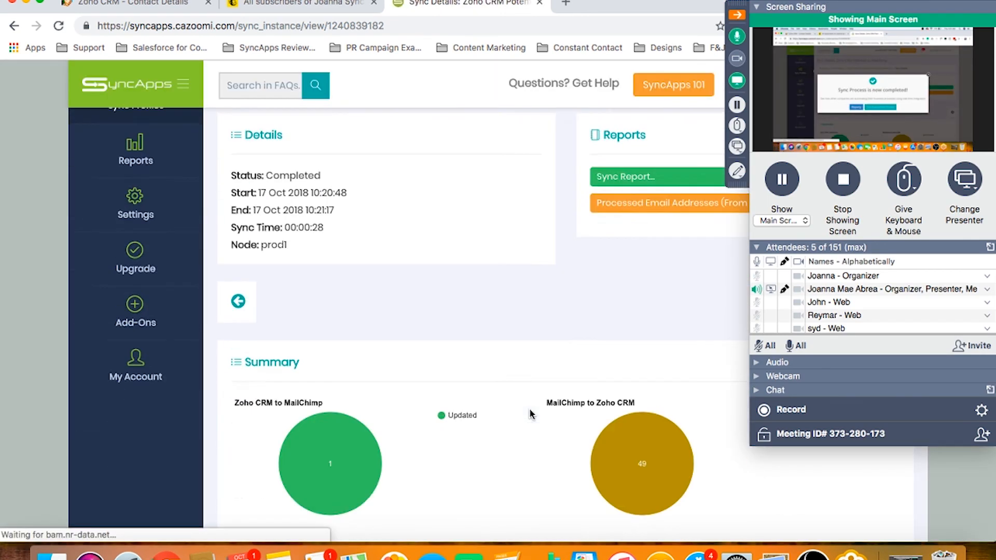
{"action": "mouse_move", "coordinate": [327, 459]}
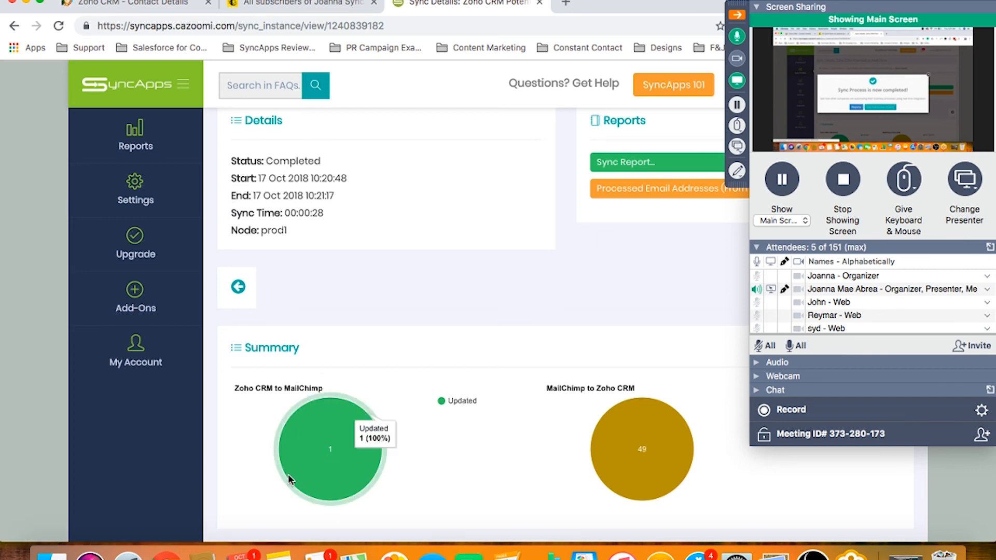
Switch to Mailchimp, reload the SyncApps test list's contacts and open the synced contact's record.
{"action": "left_click", "coordinate": [289, 3]}
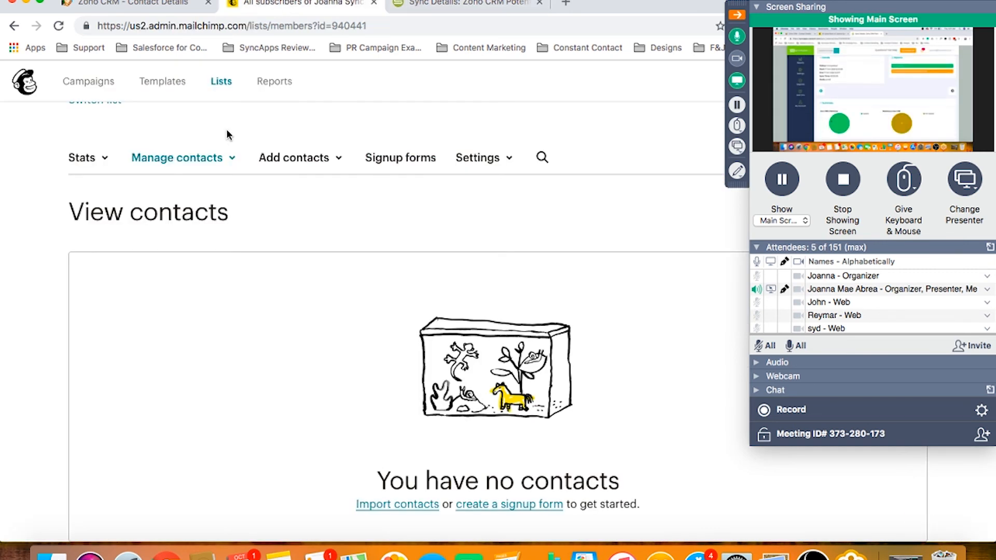
{"action": "scroll", "coordinate": [229, 135], "scroll_direction": "up", "scroll_amount": 2}
{"action": "key", "text": "super+r"}
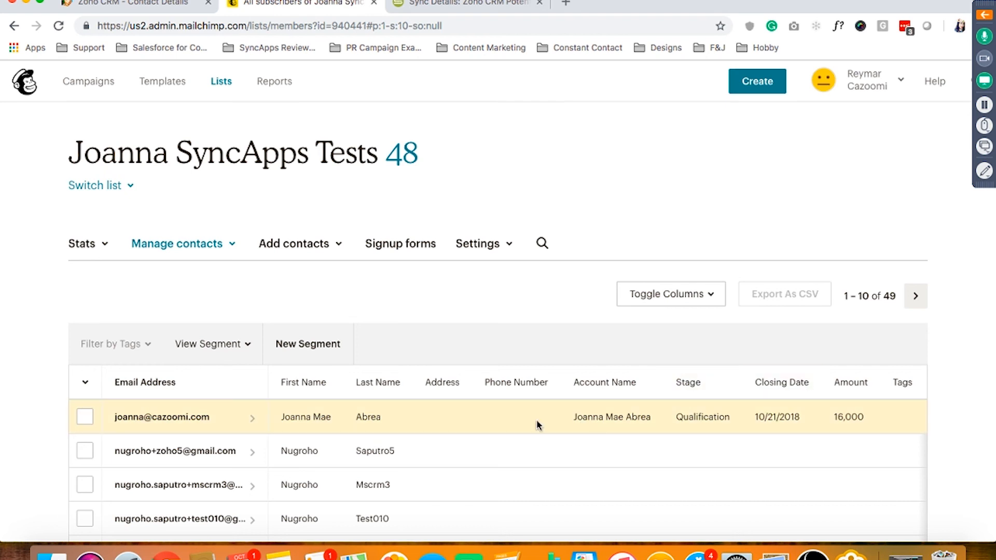
{"action": "left_click", "coordinate": [158, 428]}
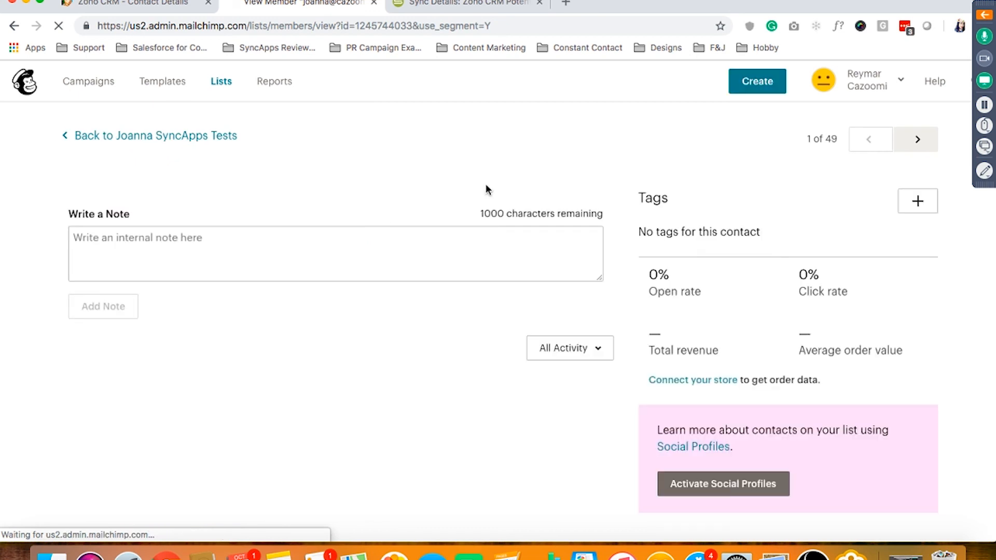
Examine the Account Name, Stage, Closing Date and Amount fields in the synced contact's profile information.
{"action": "scroll", "coordinate": [592, 361], "scroll_direction": "down", "scroll_amount": 3}
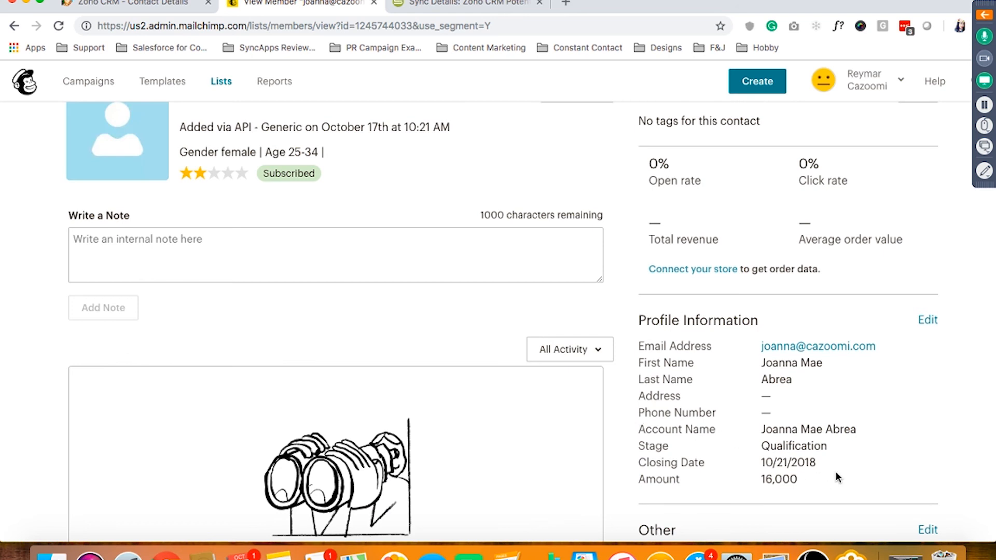
Switch to the Google Slides presentation and advance to the slide on the advantages of integrating Zoho CRM Potentials.
{"action": "left_click", "coordinate": [26, 2]}
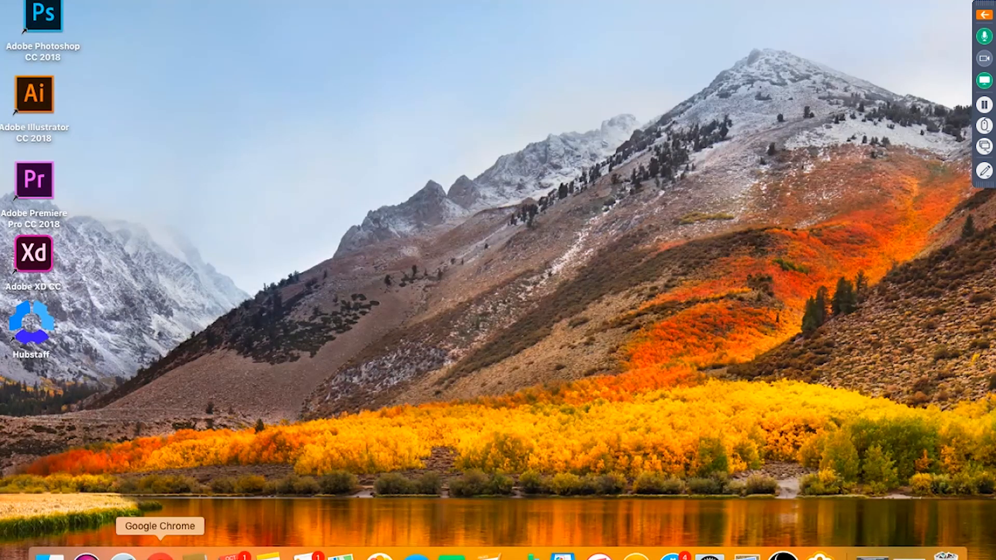
{"action": "left_click", "coordinate": [167, 552]}
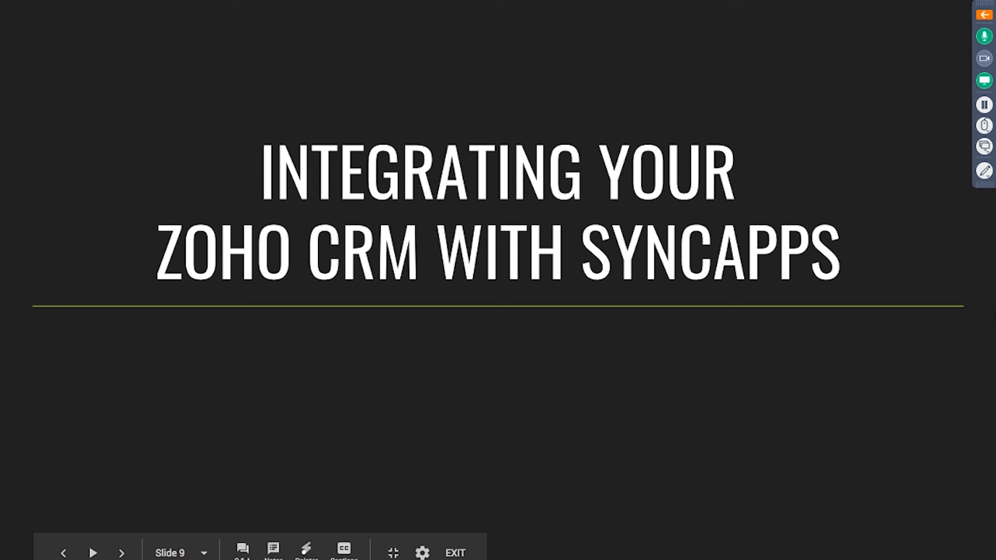
{"action": "key", "text": "Right"}
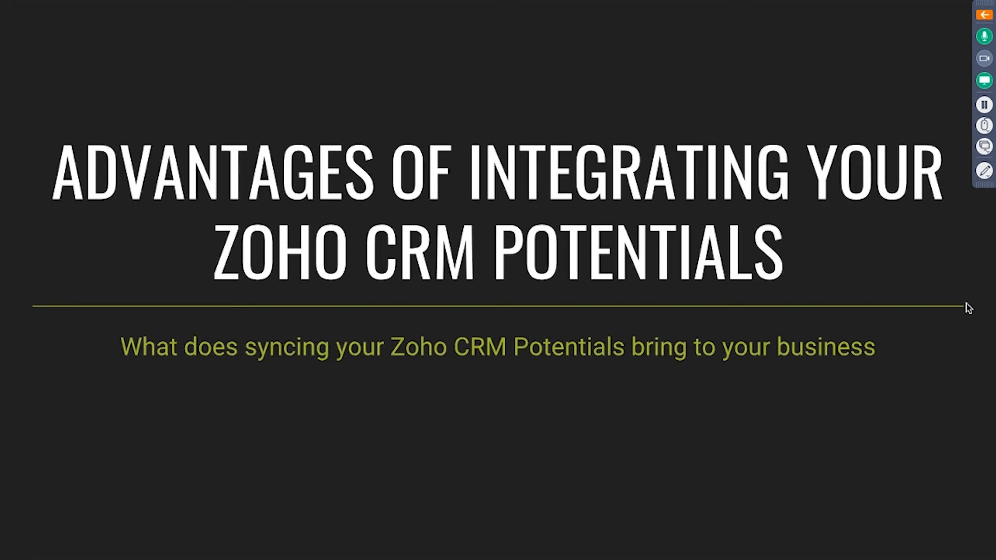
{"action": "left_click", "coordinate": [983, 16]}
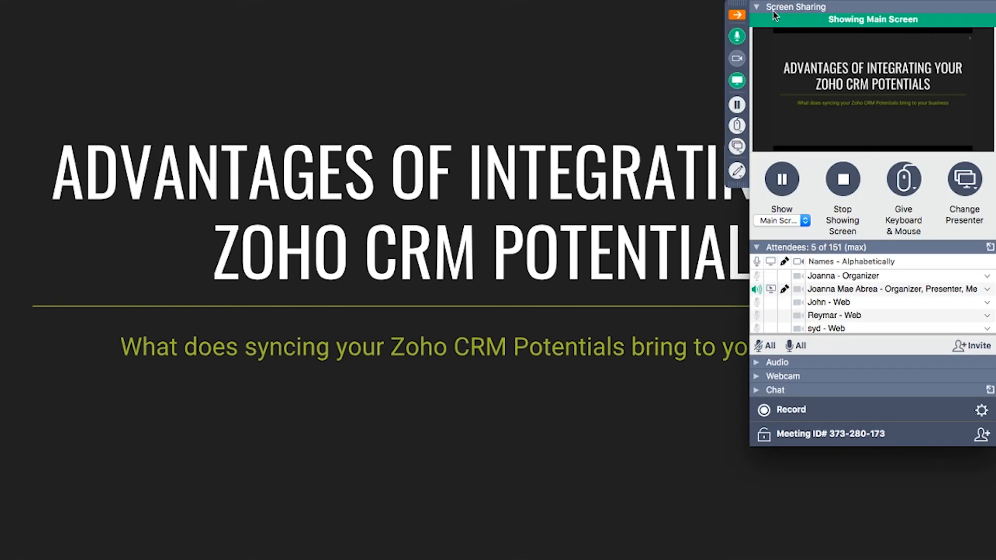
{"action": "left_click", "coordinate": [776, 0]}
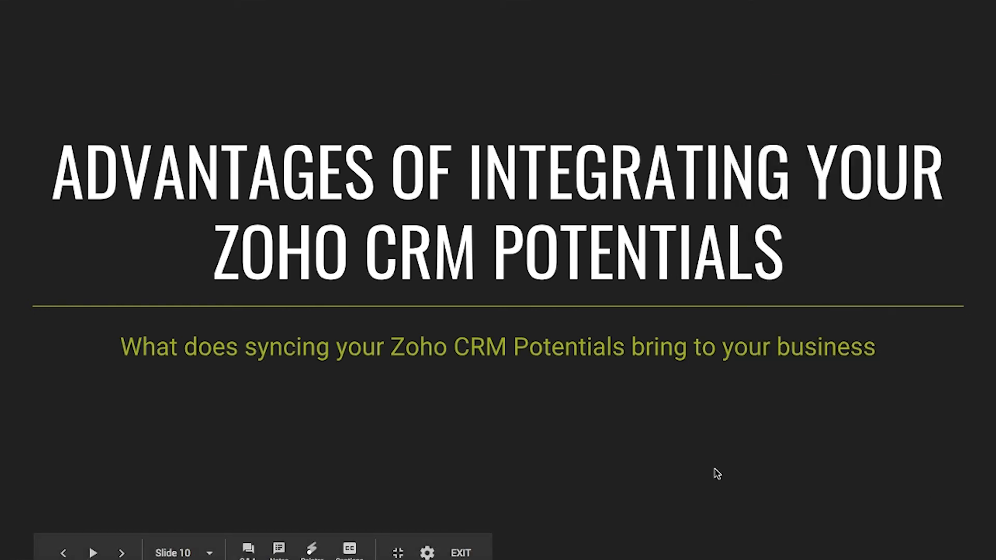